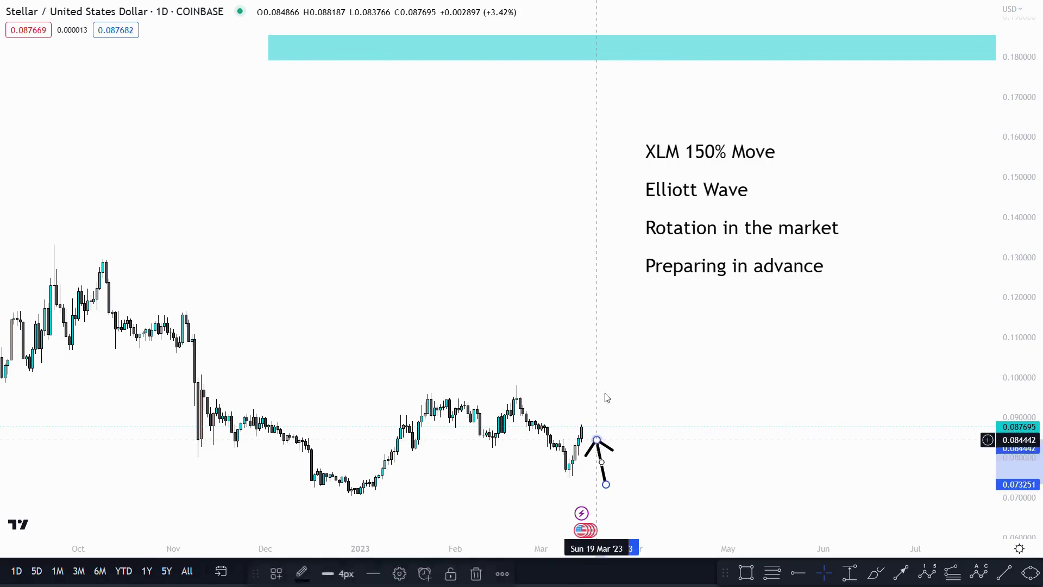
# - Draw a long arrow pointing up to the cyan target zone
pyautogui.moveTo(606, 484); pyautogui.dragTo(679, 48)
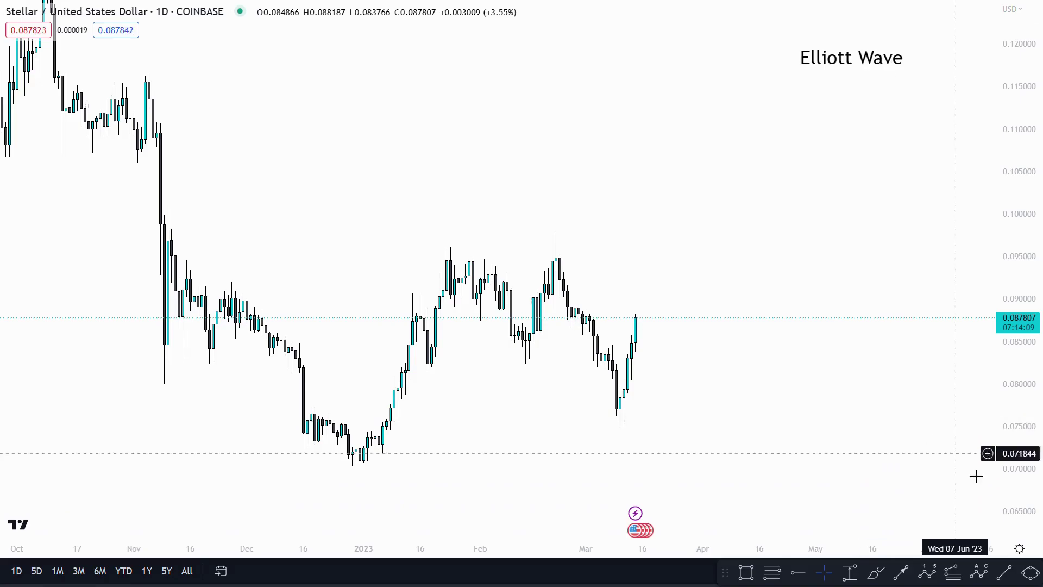
# - Draw a 0–5 Elliott impulse wave from the early-January low to the late-January high
pyautogui.click(929, 578)
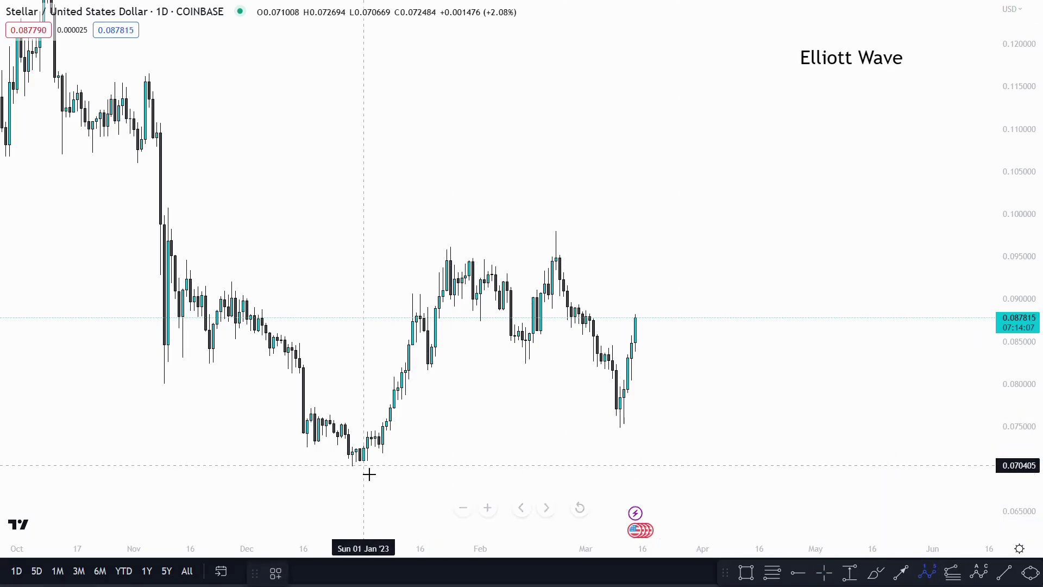
pyautogui.click(353, 466)
pyautogui.click(373, 424)
pyautogui.click(378, 439)
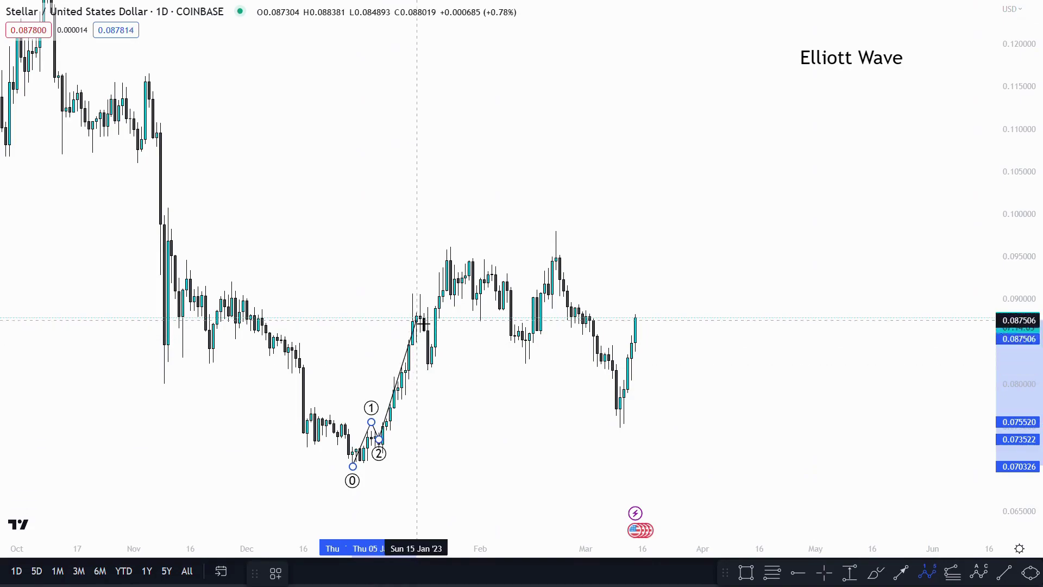
pyautogui.click(413, 304)
pyautogui.click(428, 361)
pyautogui.click(445, 258)
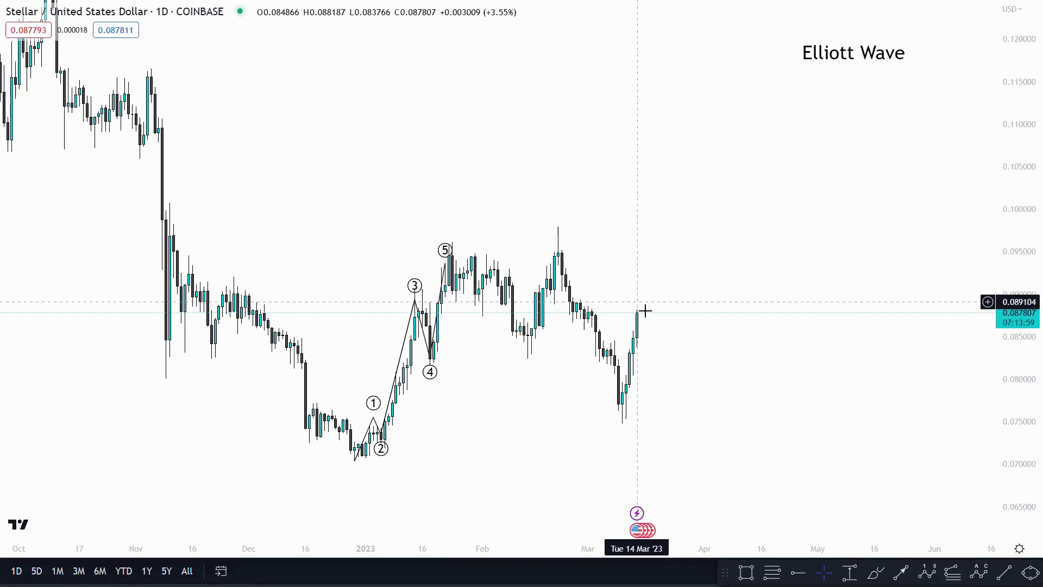
# - Draw an Elliott A-B-C correction from the wave-5 high through February, late February and the March low
pyautogui.click(978, 573)
pyautogui.click(445, 257)
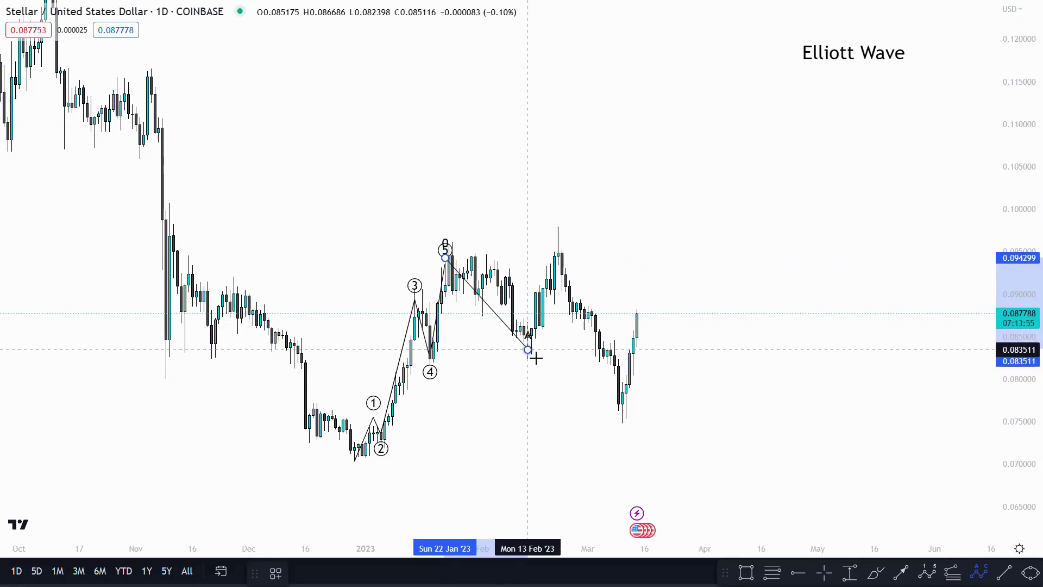
pyautogui.click(528, 349)
pyautogui.click(559, 231)
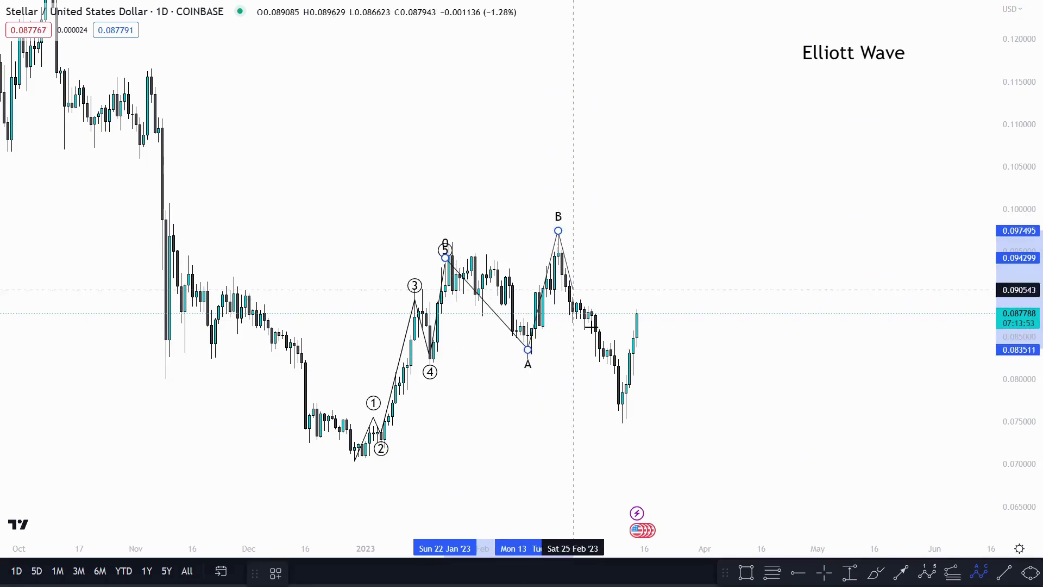
pyautogui.click(619, 428)
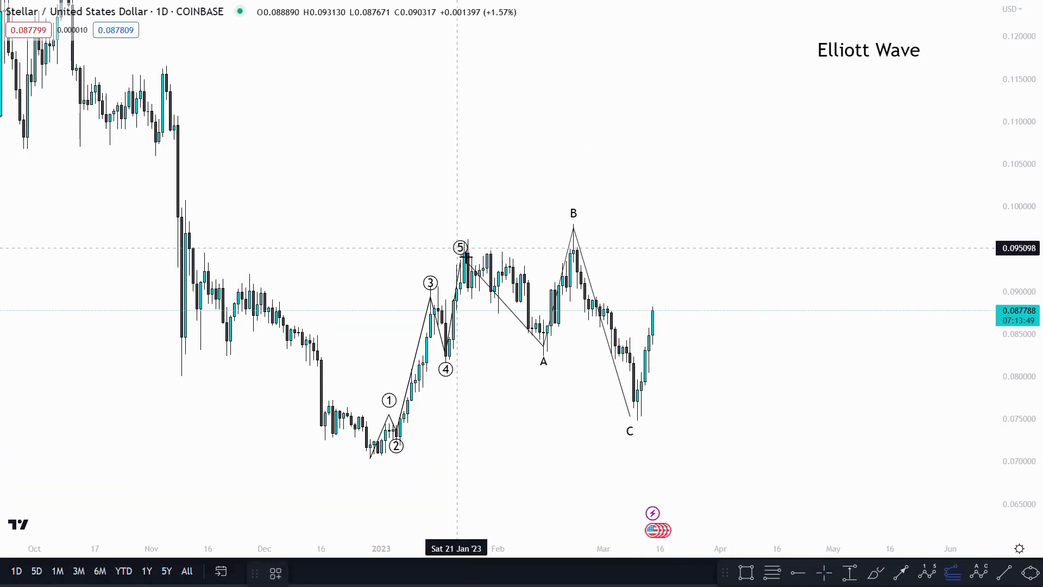
# - Complete a Trend-Based Fib Extension across wave 5, A and B, then inspect it
pyautogui.click(502, 358)
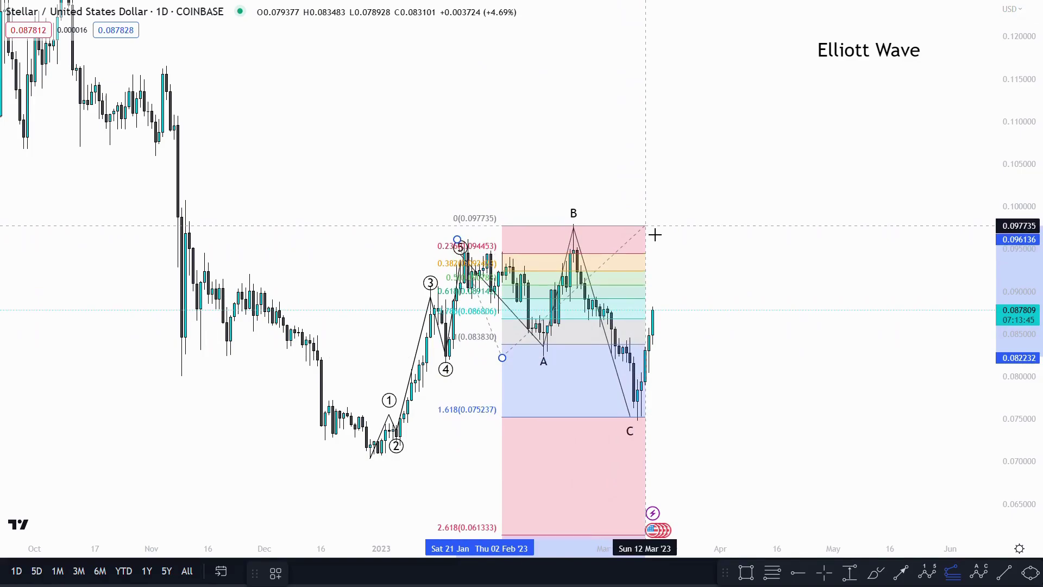
pyautogui.click(646, 225)
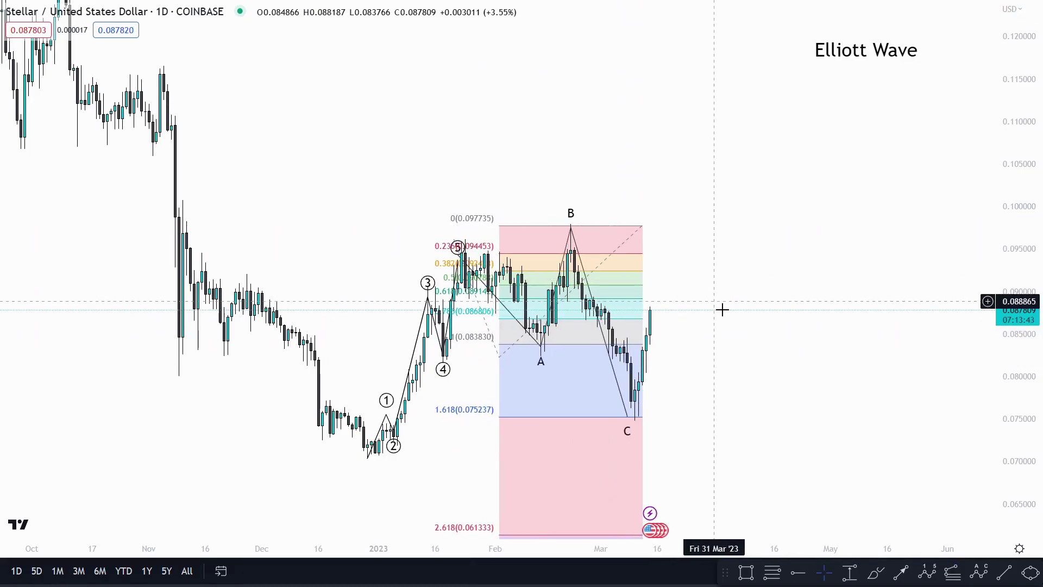
pyautogui.moveTo(708, 389); pyautogui.dragTo(677, 389)
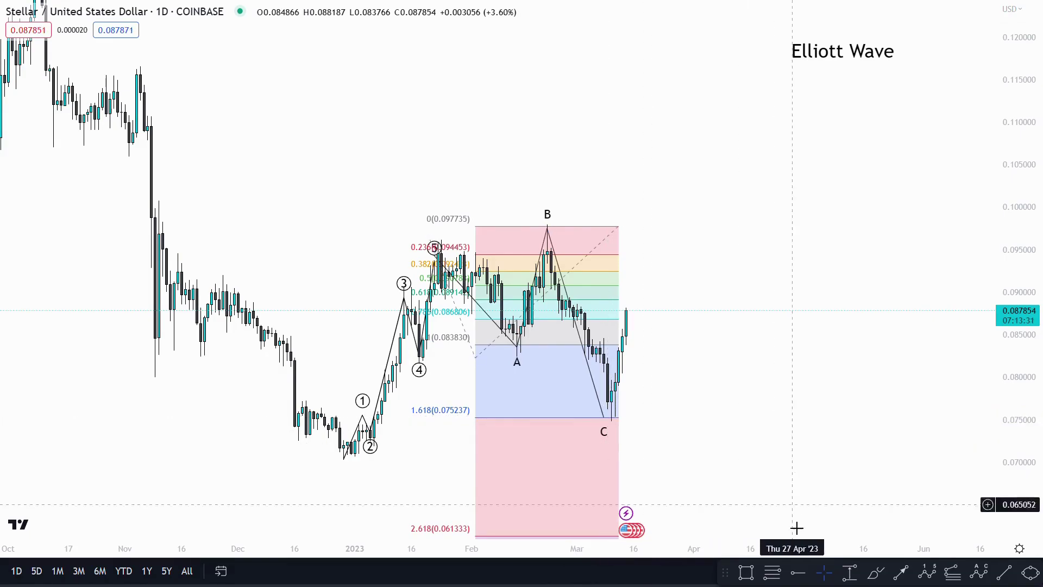
pyautogui.scroll(3, 761, 544)
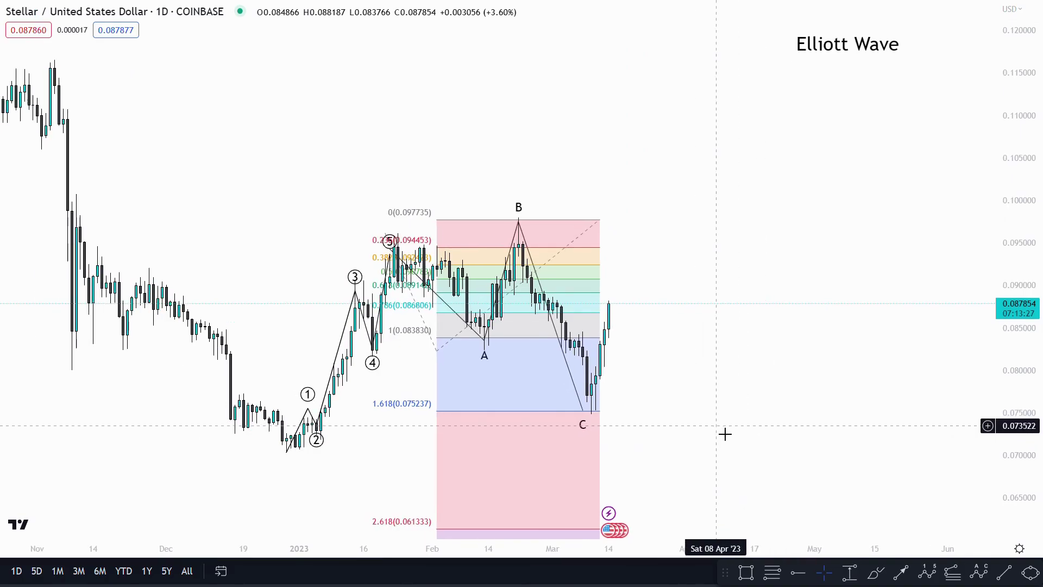
pyautogui.moveTo(725, 433); pyautogui.dragTo(752, 430)
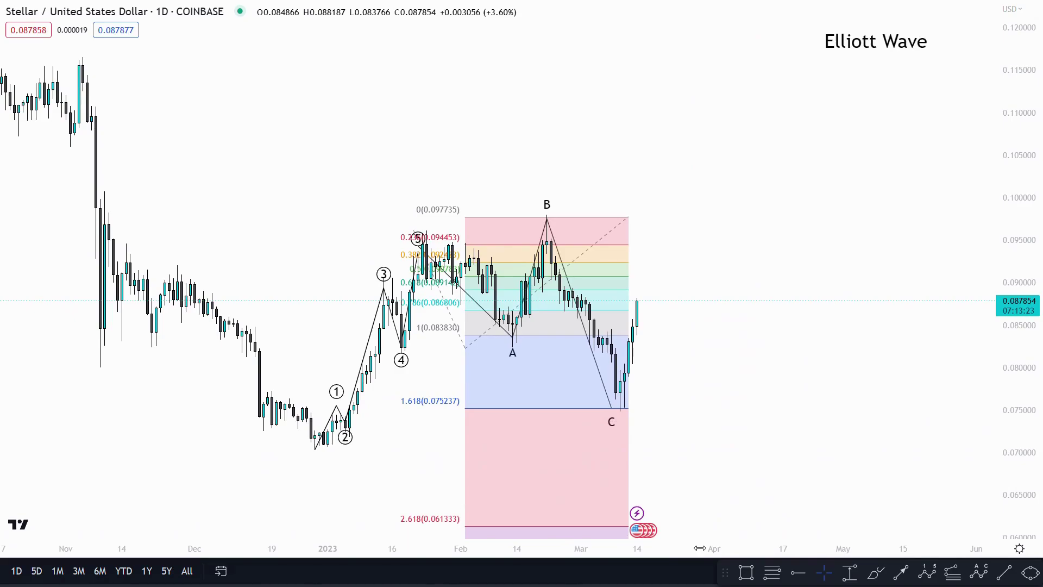
pyautogui.moveTo(759, 445); pyautogui.dragTo(731, 450)
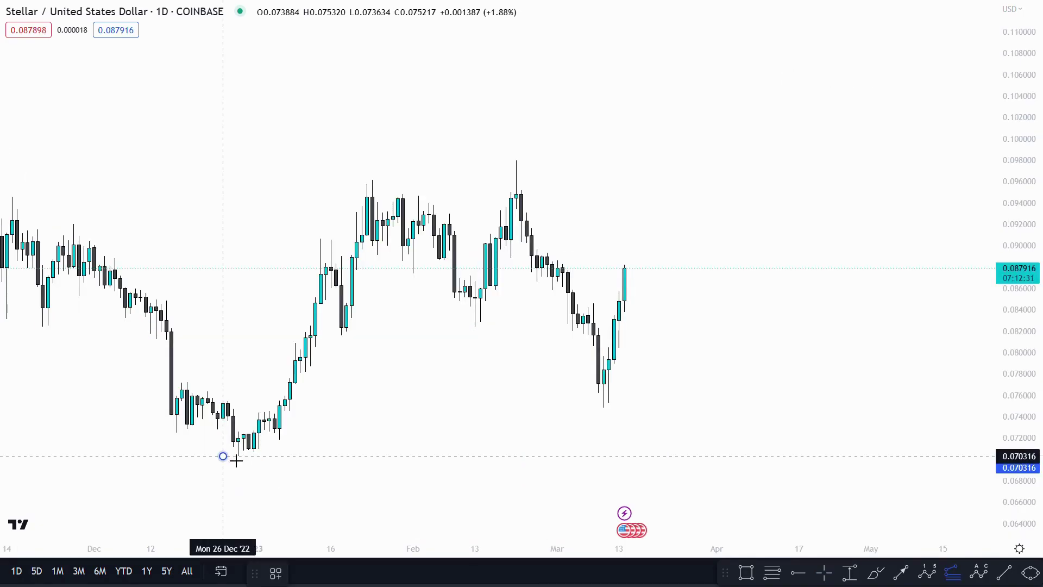
# - Anchor the Fib extension's second and third points at the January high and March low
pyautogui.click(364, 188)
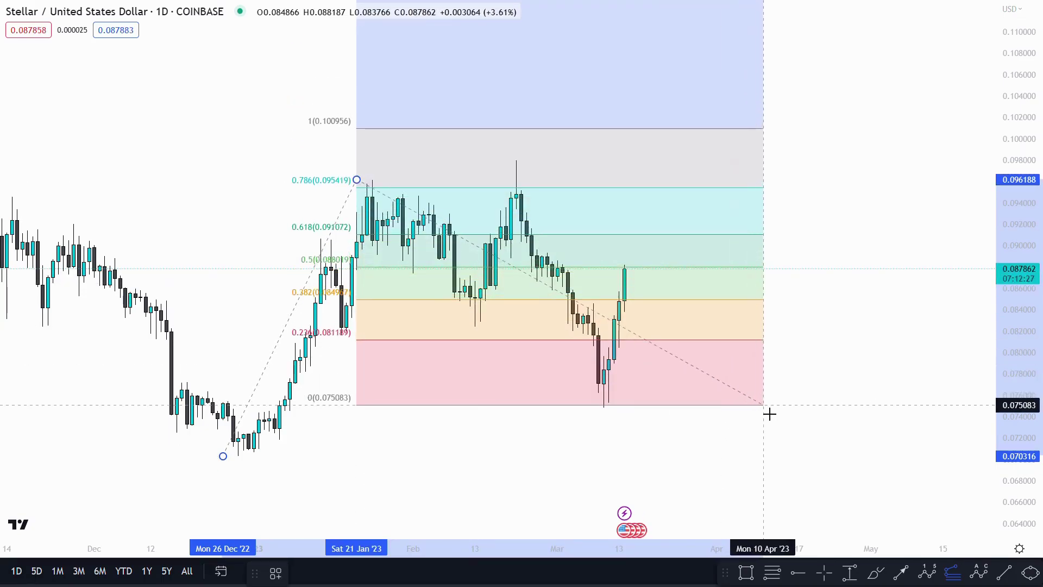
pyautogui.click(771, 414)
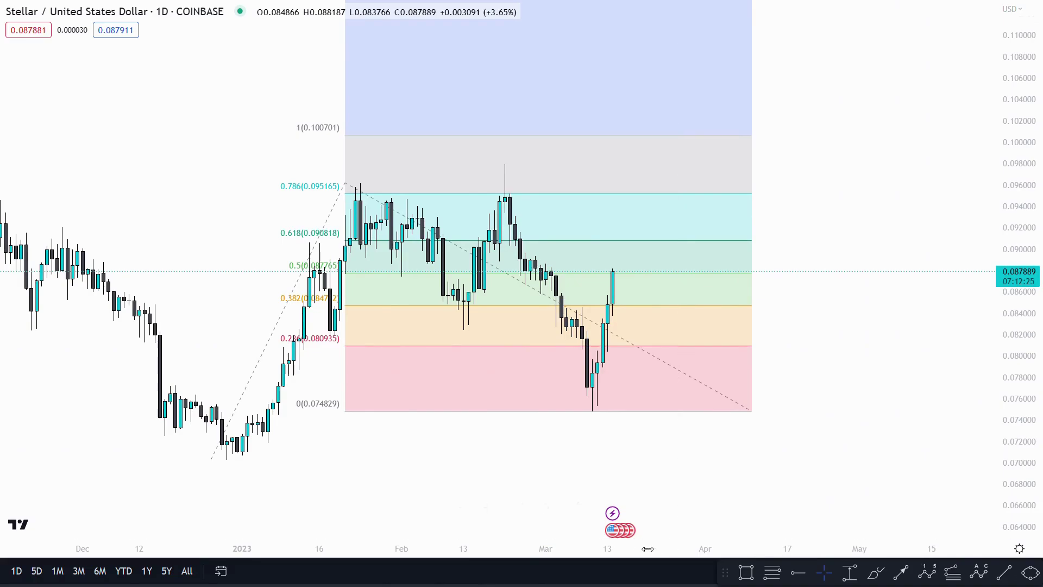
pyautogui.scroll(-5, 581, 507)
# - Zoom out and pan to reveal the extension levels up to 4.236 at 0.184424 in the cyan zone
pyautogui.moveTo(1029, 304); pyautogui.dragTo(1033, 326)
pyautogui.scroll(-2, 899, 366)
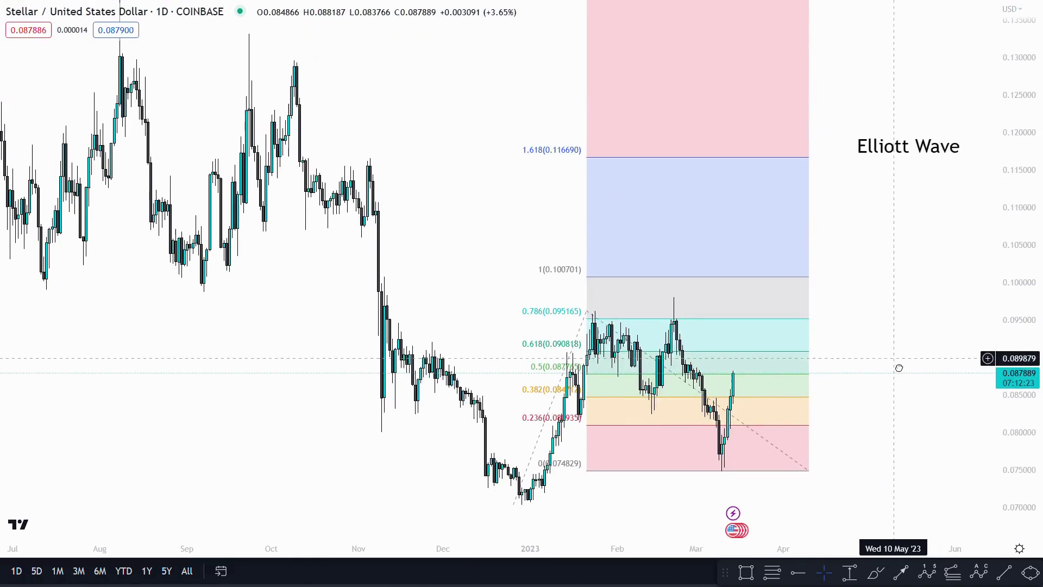
pyautogui.scroll(-2, 927, 253)
pyautogui.moveTo(927, 254); pyautogui.dragTo(875, 428)
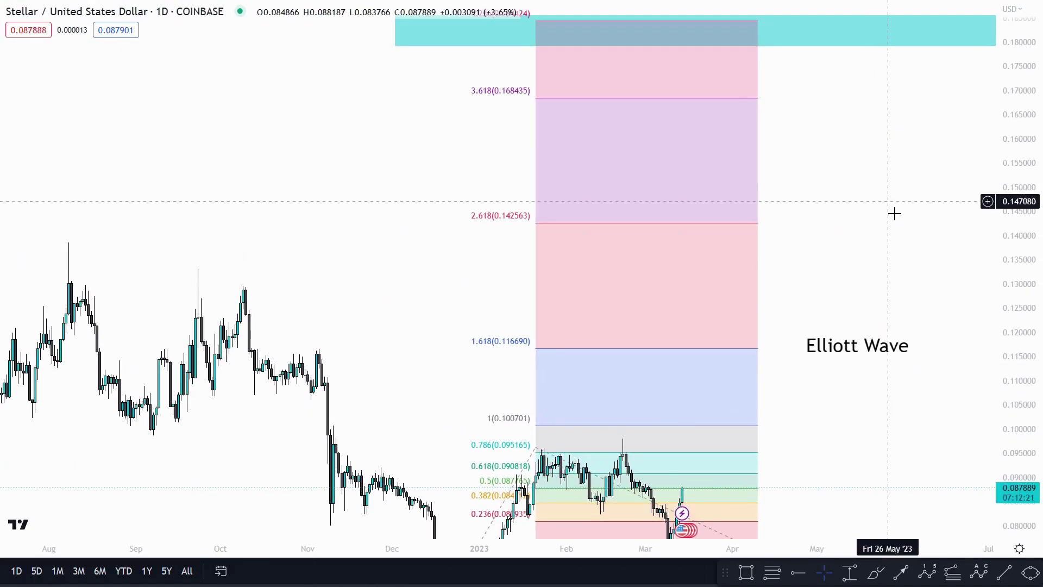
pyautogui.moveTo(894, 211); pyautogui.dragTo(879, 233)
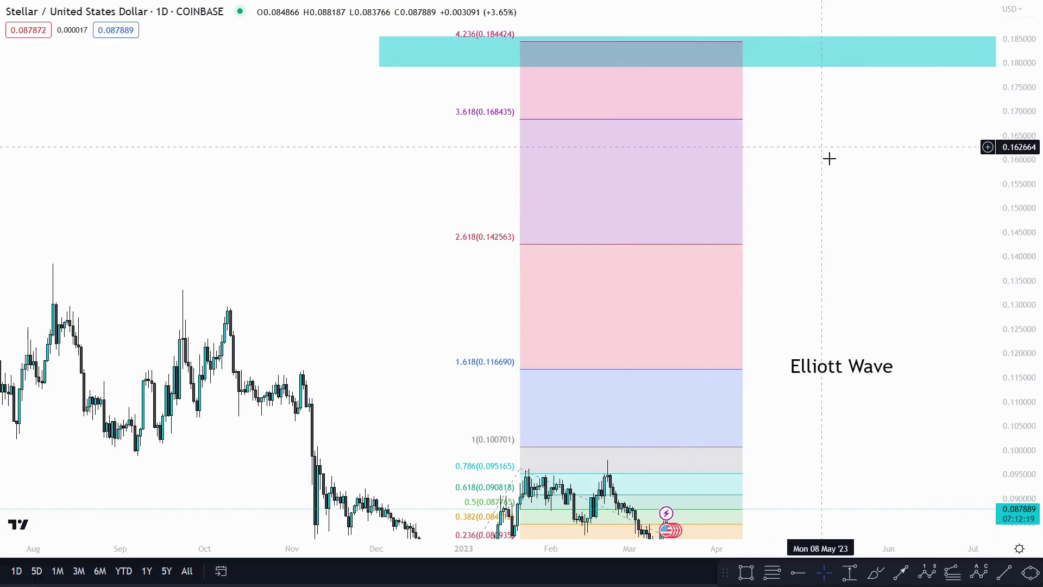
pyautogui.moveTo(829, 158); pyautogui.dragTo(808, 149)
pyautogui.moveTo(840, 202)
pyautogui.mouseDown()
pyautogui.moveTo(807, 210)
pyautogui.moveTo(846, 205)
pyautogui.moveTo(847, 187)
pyautogui.mouseUp()
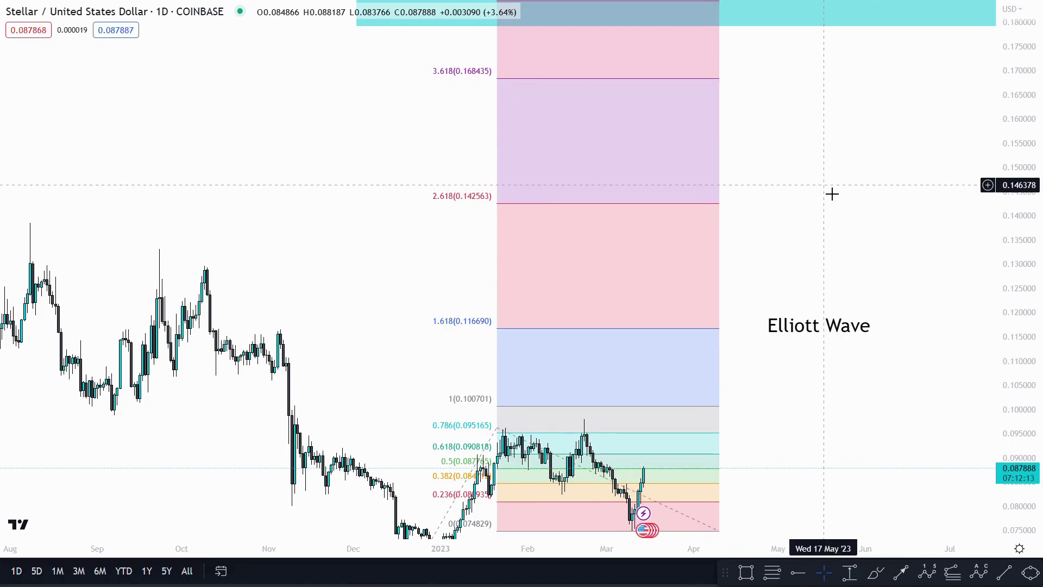
pyautogui.moveTo(832, 232); pyautogui.dragTo(773, 179)
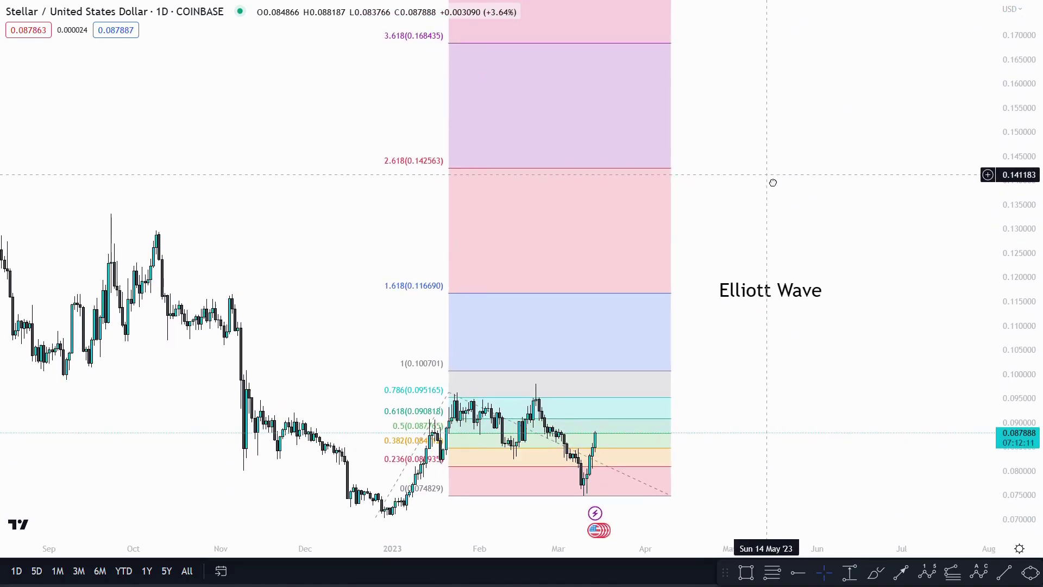
pyautogui.moveTo(859, 399); pyautogui.dragTo(854, 387)
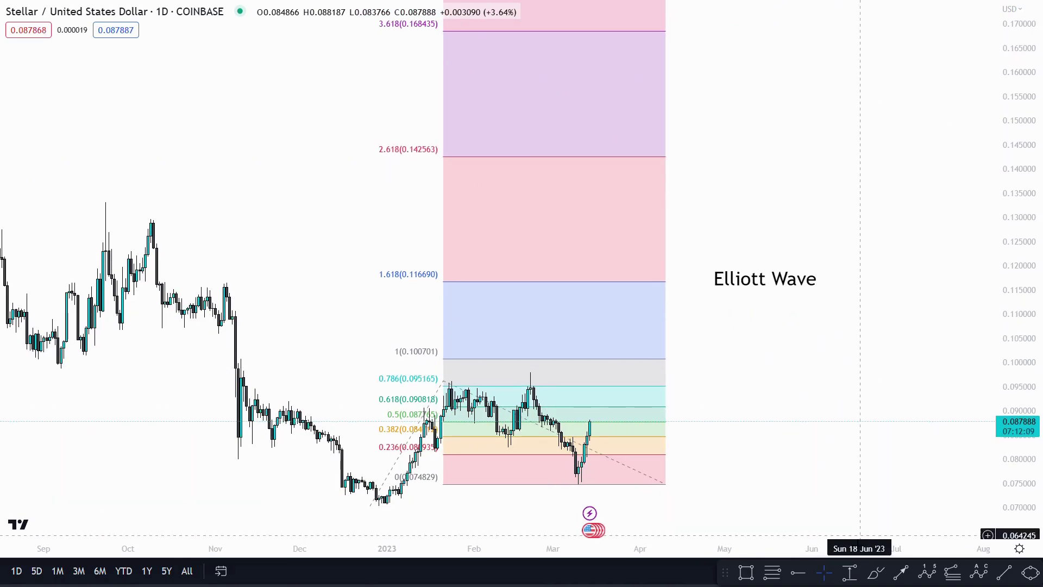
# - Draw a Fib retracement from the late-February high to the March low, with 461.80% at 0.181246
pyautogui.click(774, 572)
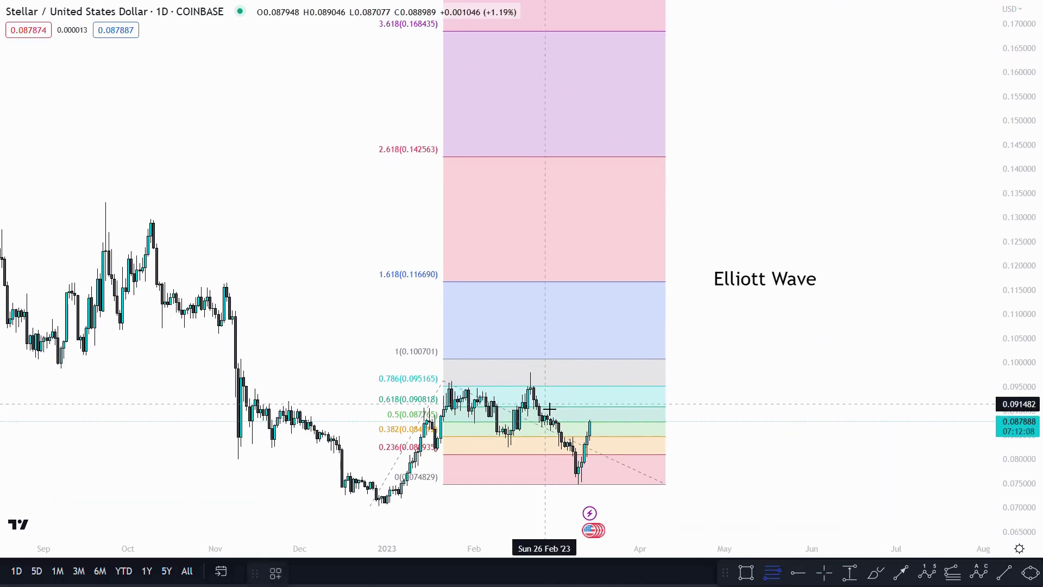
pyautogui.click(505, 373)
pyautogui.click(683, 483)
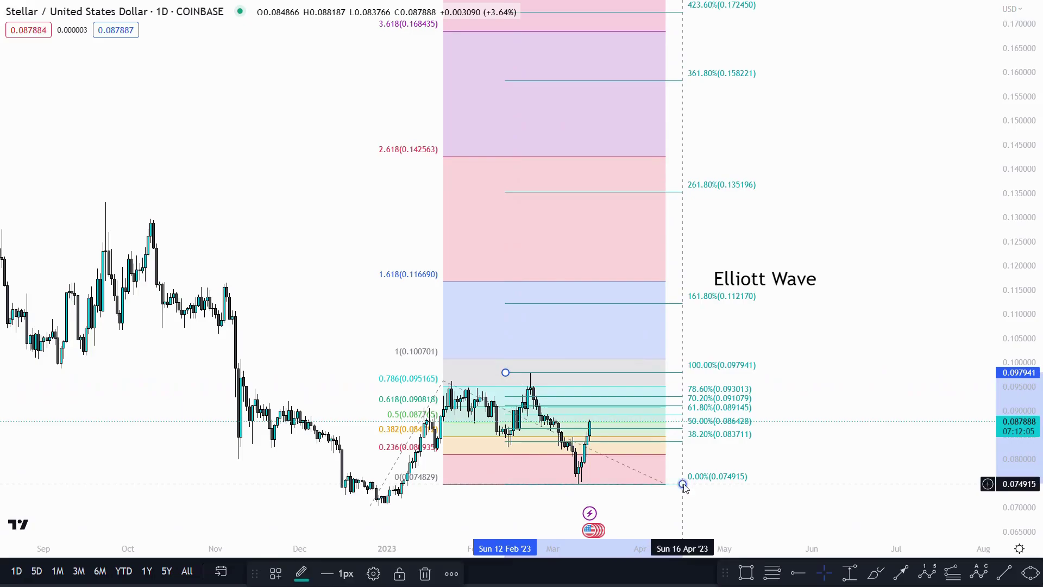
pyautogui.moveTo(884, 390)
pyautogui.mouseDown()
pyautogui.moveTo(895, 349)
pyautogui.moveTo(885, 413)
pyautogui.mouseUp()
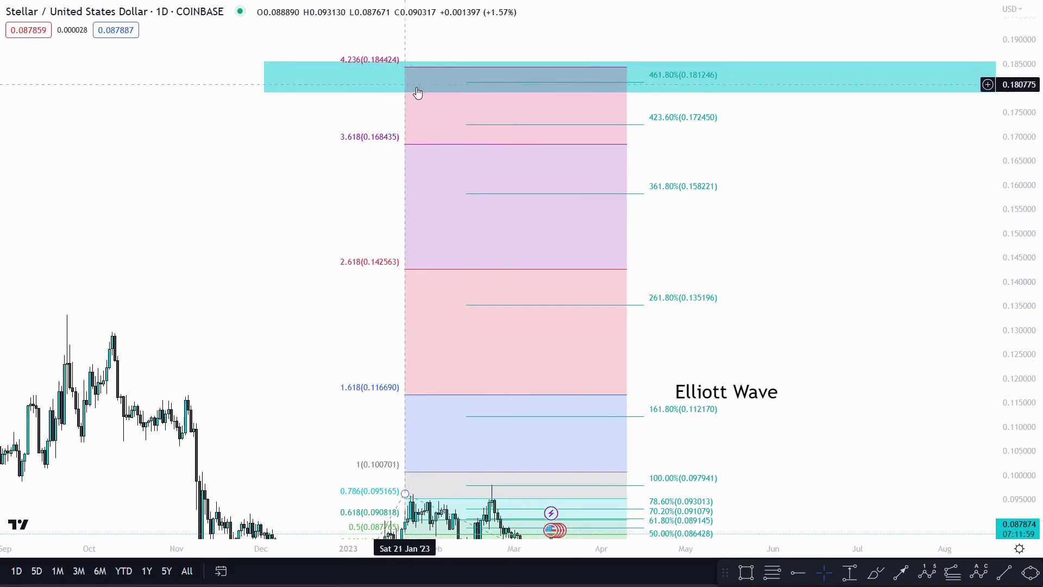
pyautogui.moveTo(792, 159); pyautogui.dragTo(791, 151)
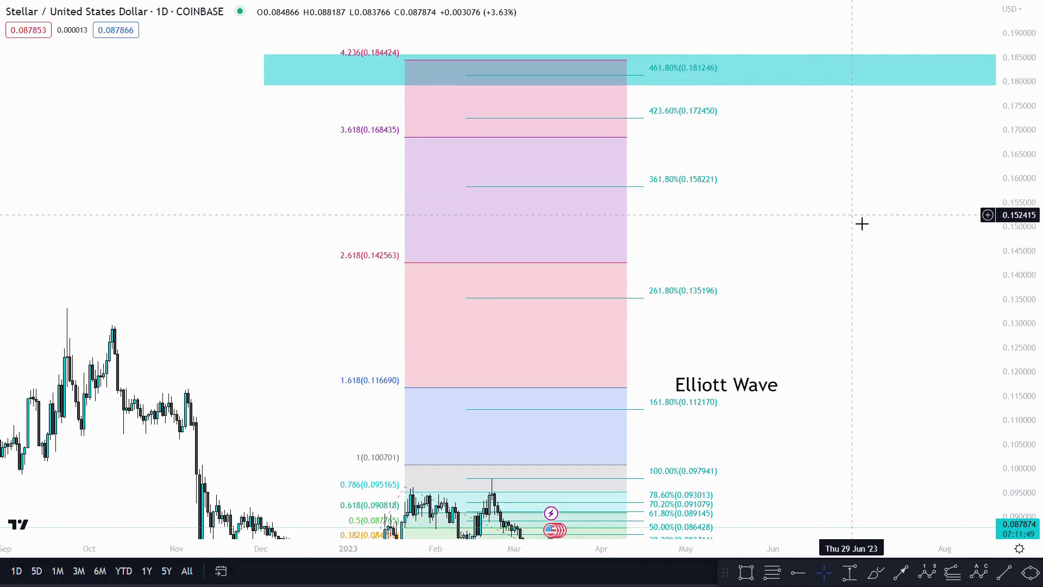
# - Draw a Fibonacci retracement from the March 2022 peak down to the recent low
pyautogui.moveTo(860, 203); pyautogui.dragTo(859, 198)
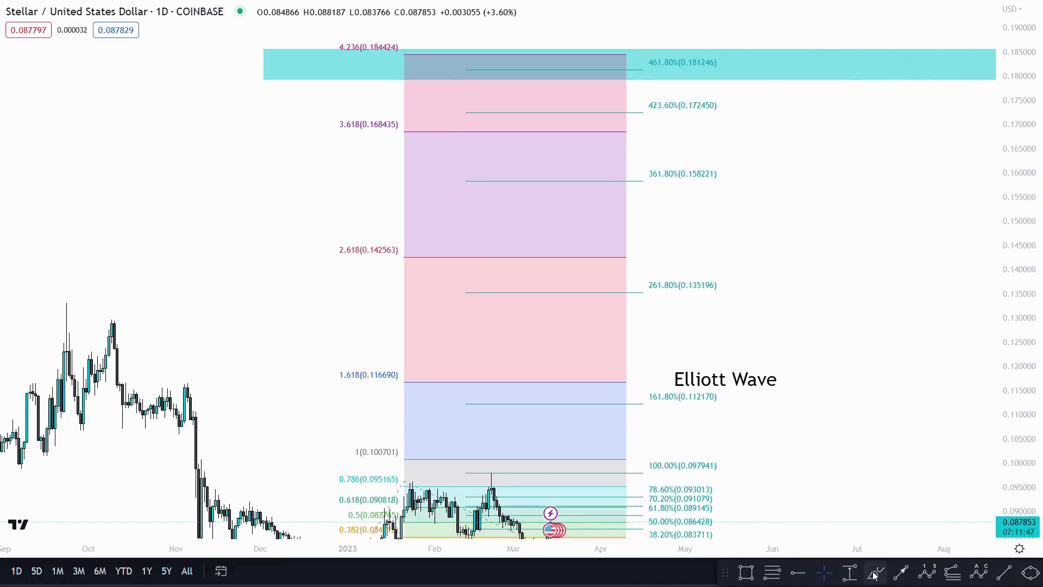
pyautogui.moveTo(781, 219)
pyautogui.mouseDown()
pyautogui.moveTo(655, 84)
pyautogui.moveTo(780, 234)
pyautogui.mouseUp()
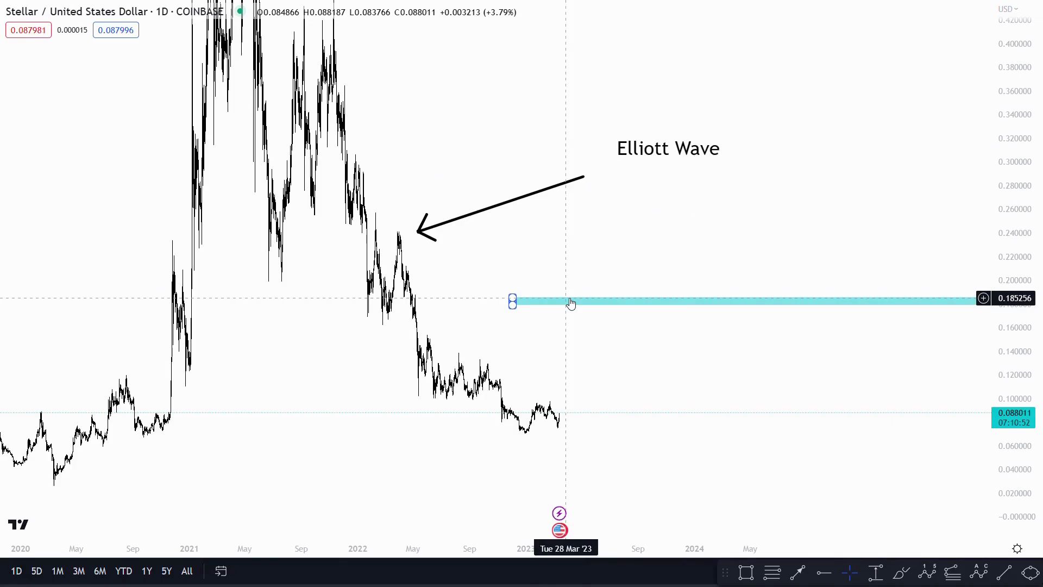
pyautogui.click(773, 573)
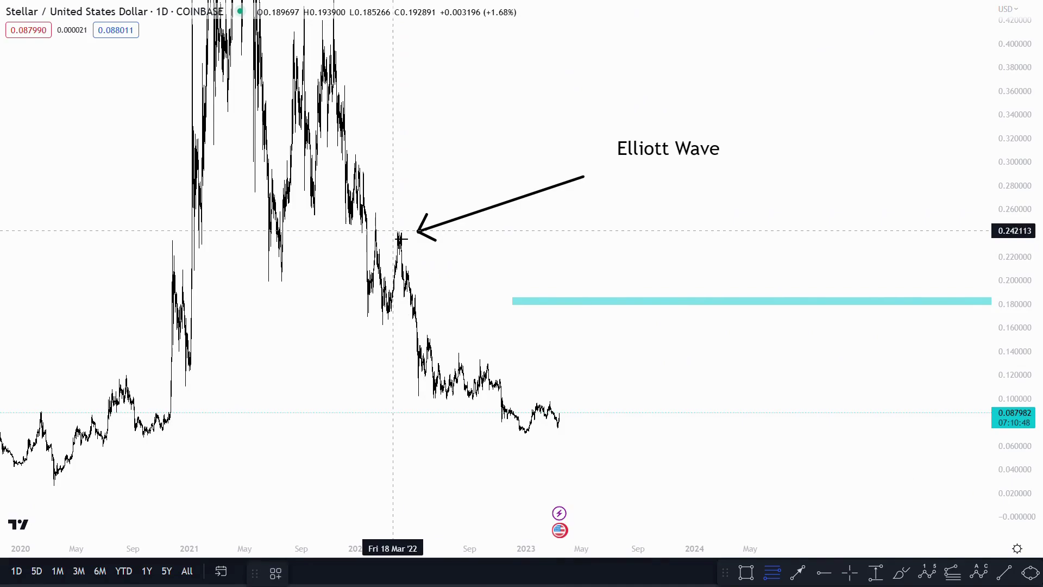
pyautogui.click(396, 233)
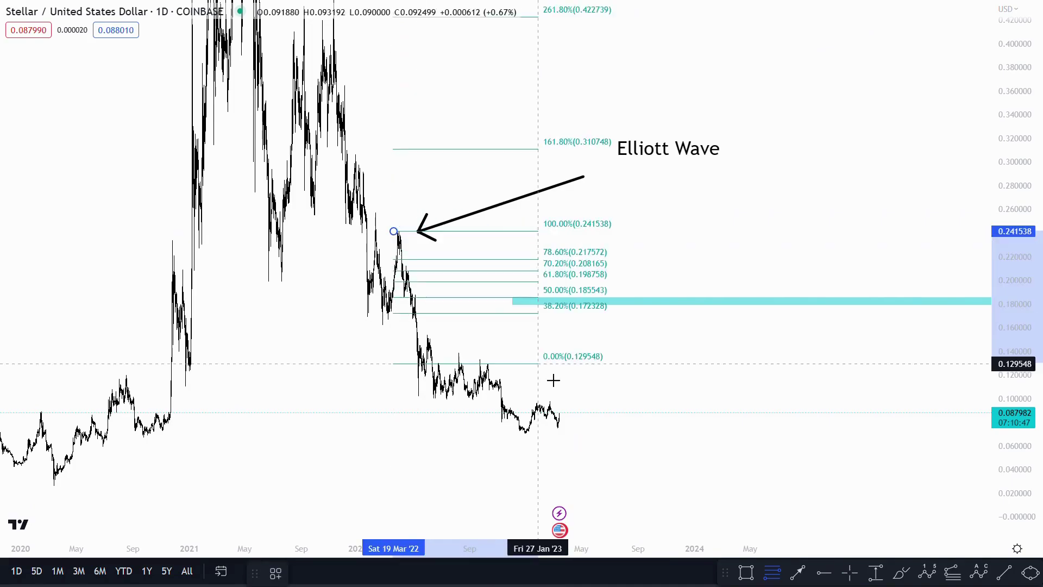
pyautogui.click(661, 443)
pyautogui.moveTo(781, 399); pyautogui.dragTo(769, 399)
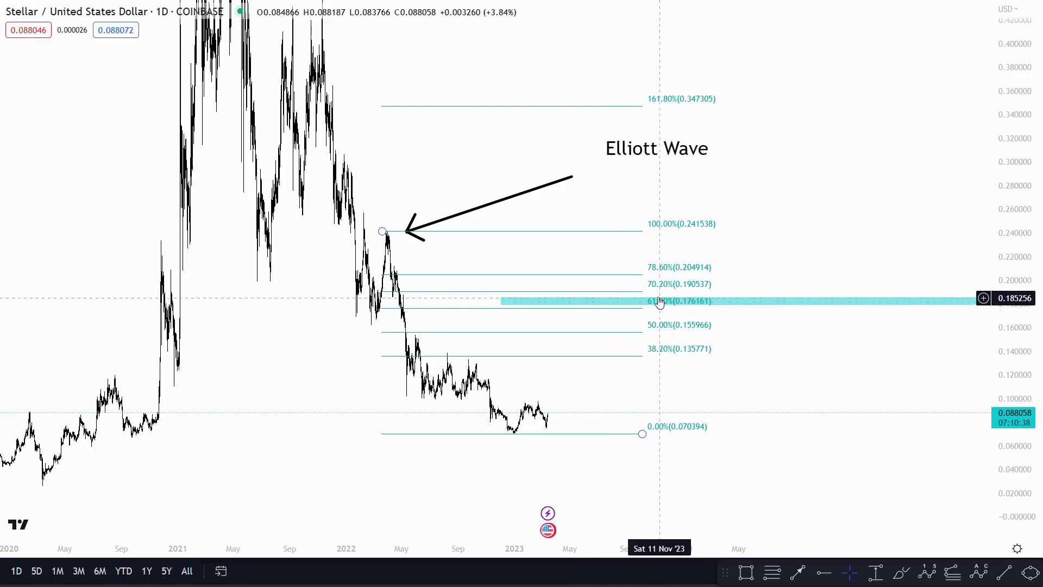
pyautogui.moveTo(819, 288); pyautogui.dragTo(827, 278)
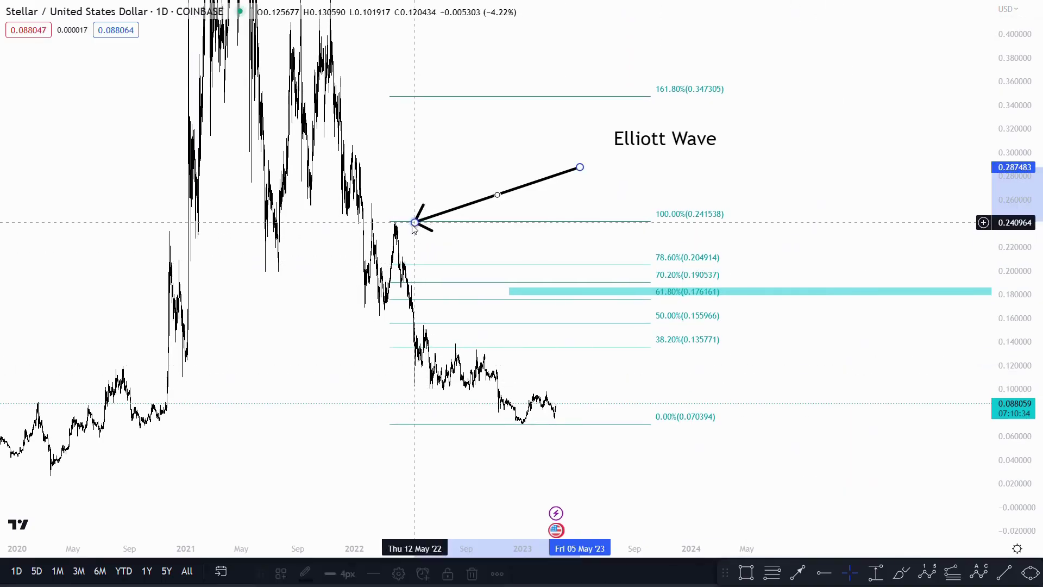
# - Aim the black arrow down at the 61.8% retracement zone
pyautogui.moveTo(422, 230); pyautogui.dragTo(552, 279)
pyautogui.moveTo(932, 218); pyautogui.dragTo(968, 221)
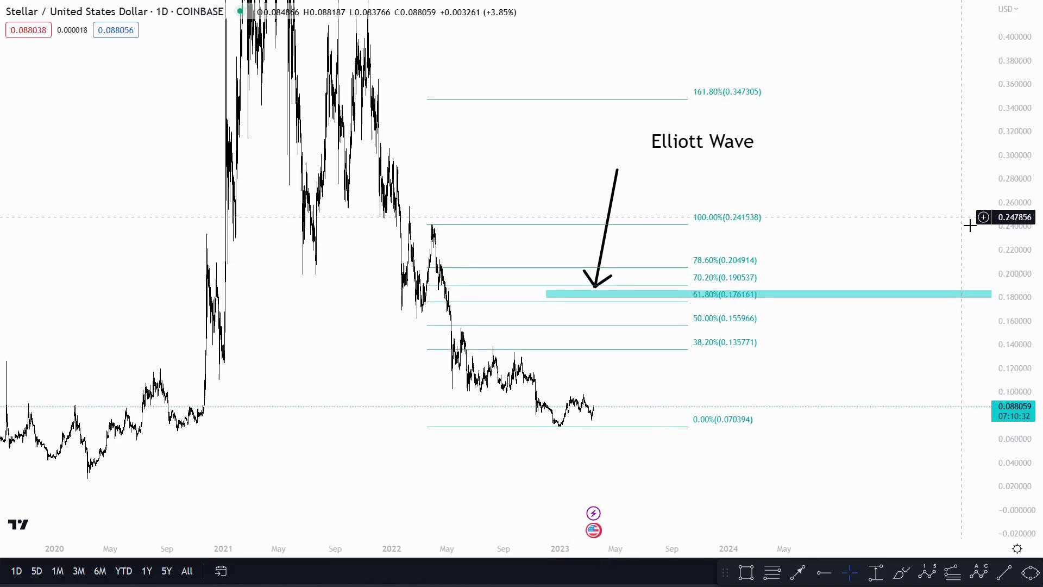
pyautogui.moveTo(538, 174); pyautogui.dragTo(544, 196)
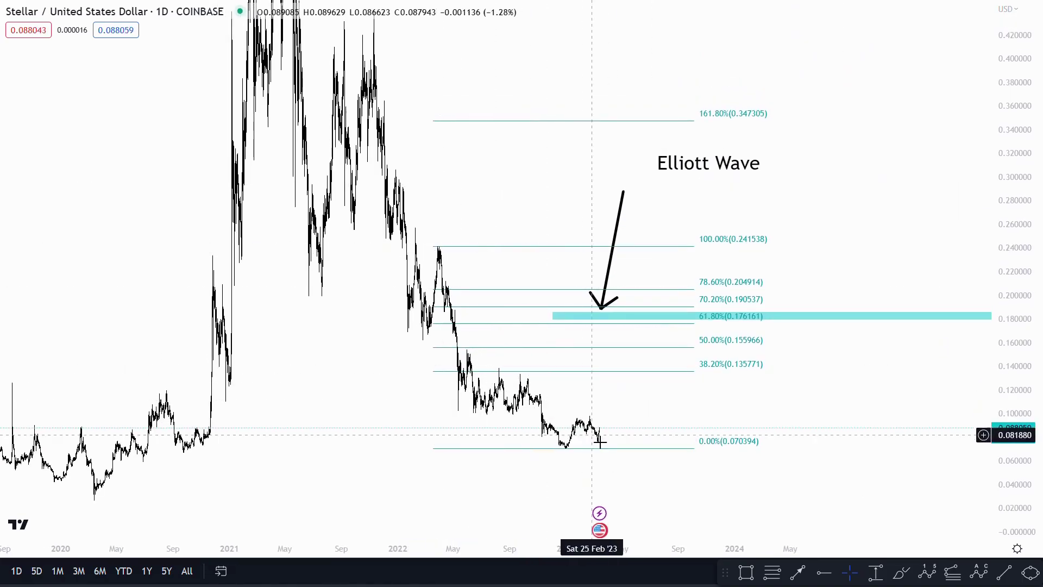
pyautogui.moveTo(875, 386); pyautogui.dragTo(884, 344)
pyautogui.moveTo(792, 549); pyautogui.dragTo(757, 547)
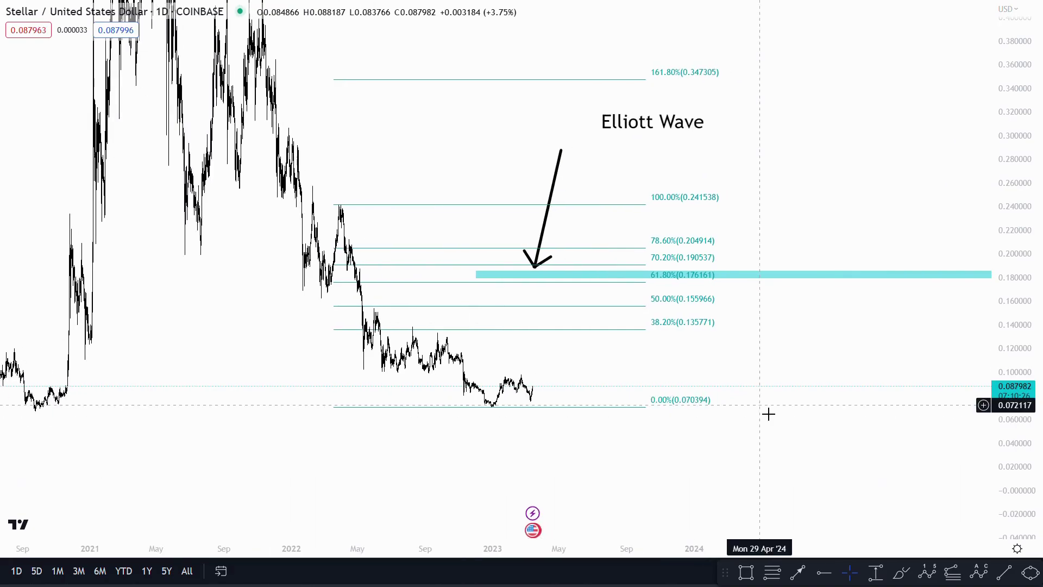
pyautogui.moveTo(853, 221); pyautogui.dragTo(858, 215)
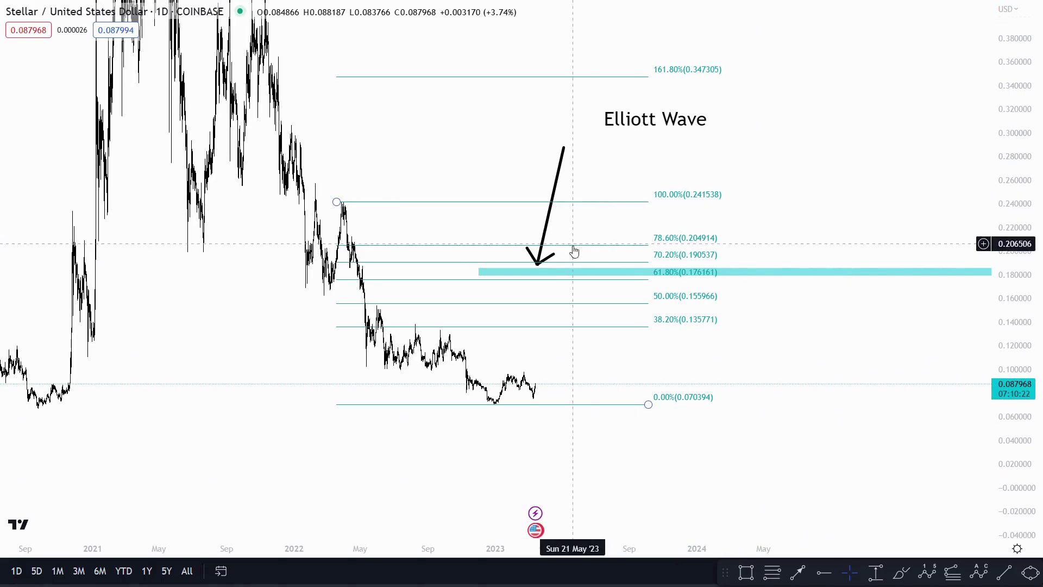
# - Remove the black arrow from the chart
pyautogui.click(538, 265)
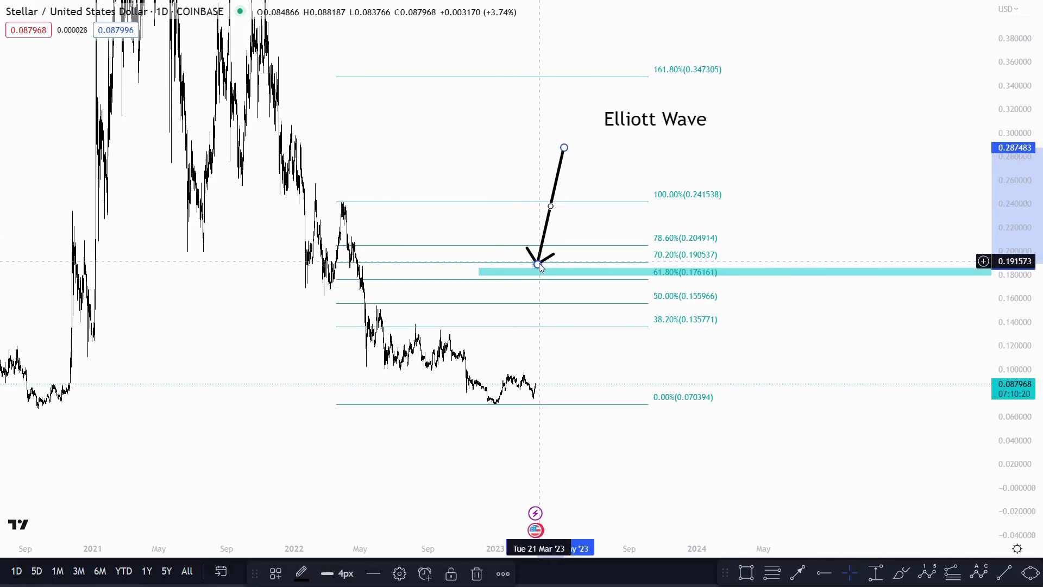
pyautogui.moveTo(537, 265)
pyautogui.mouseDown()
pyautogui.moveTo(524, 285)
pyautogui.moveTo(508, 395)
pyautogui.moveTo(734, 358)
pyautogui.moveTo(581, 356)
pyautogui.mouseUp()
pyautogui.press('Delete')
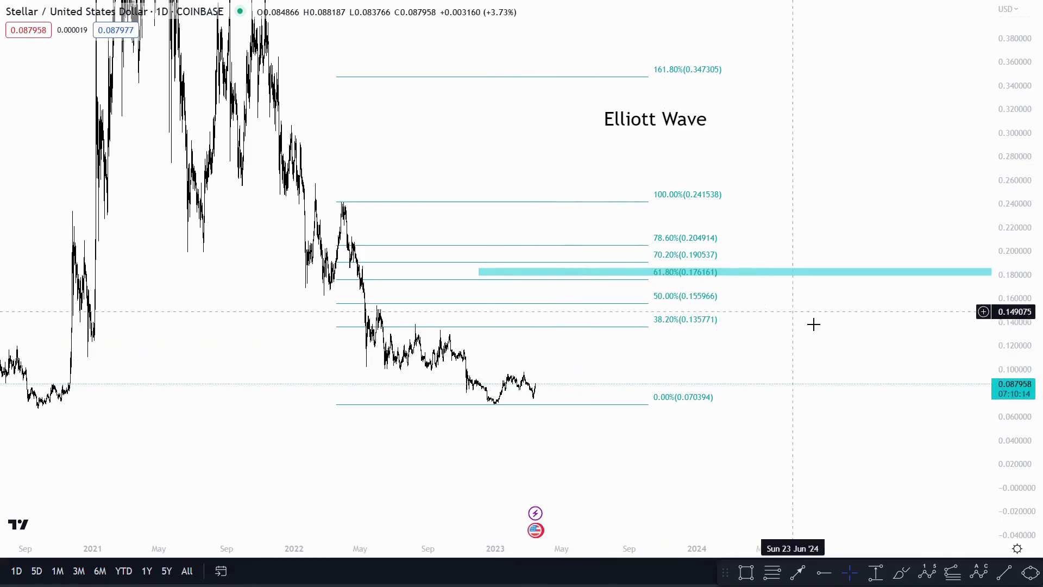
pyautogui.hscroll(-1, 853, 350)
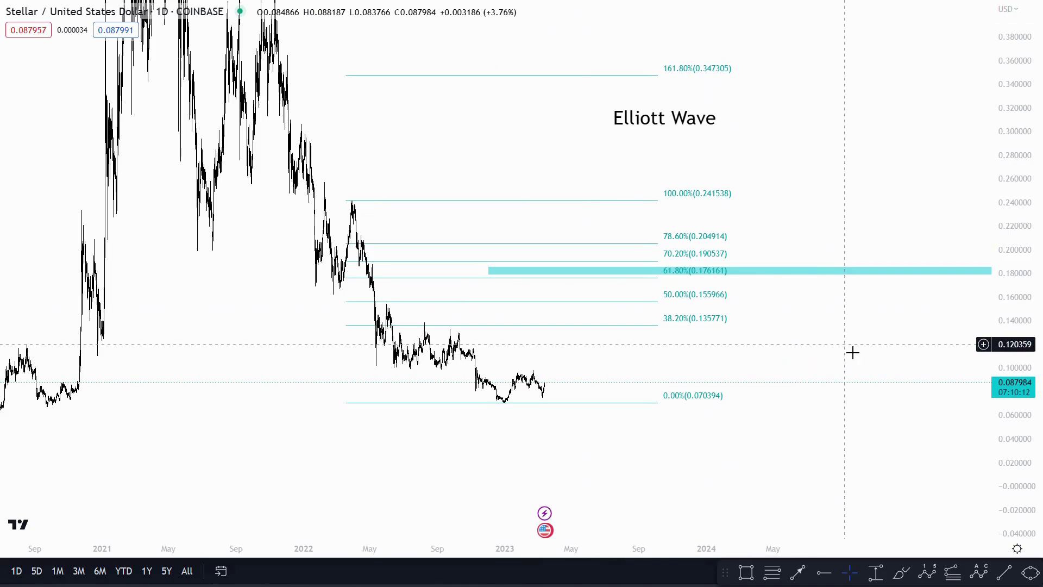
pyautogui.scroll(1, 722, 473)
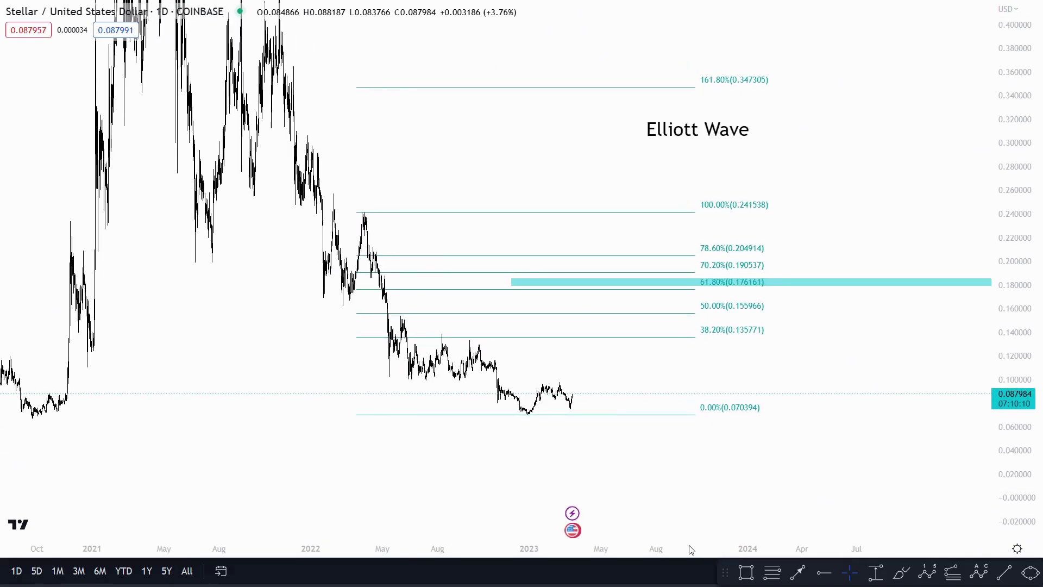
pyautogui.moveTo(836, 438); pyautogui.dragTo(847, 438)
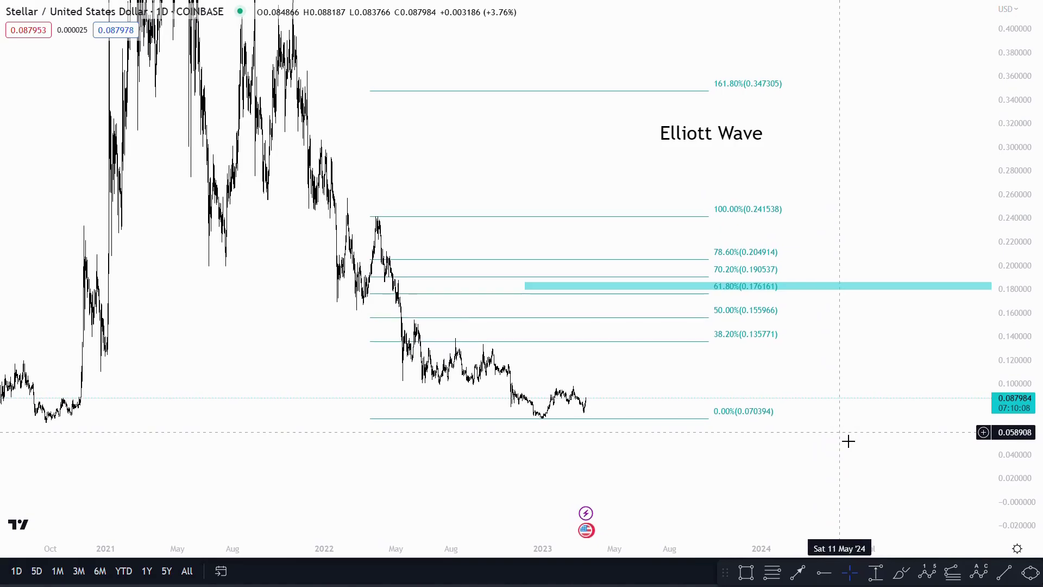
pyautogui.moveTo(873, 382); pyautogui.dragTo(870, 384)
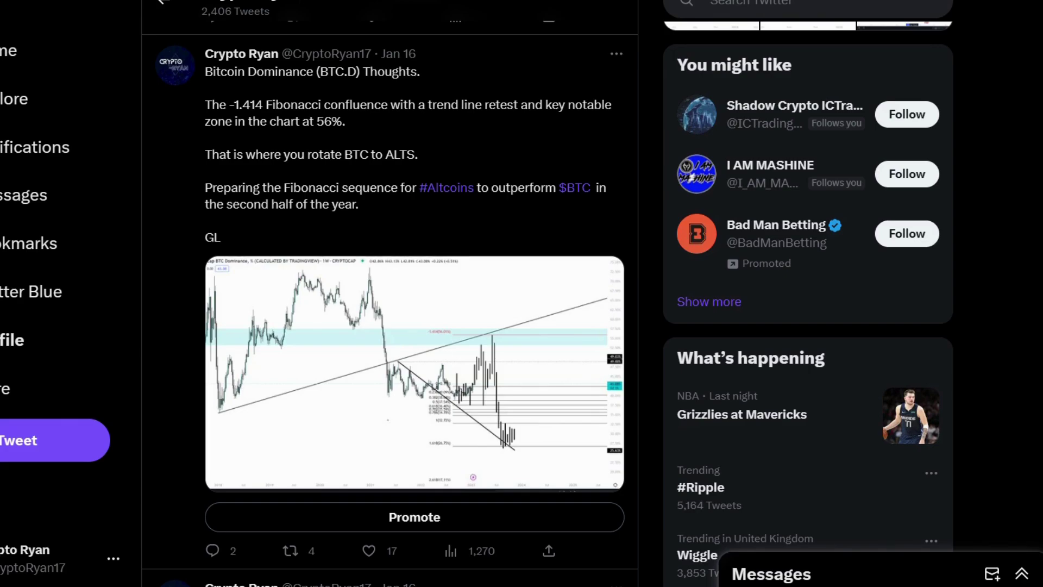
# - Open the Bitcoin Dominance (BTC.D) tweet and view its chart image enlarged
pyautogui.click(475, 148)
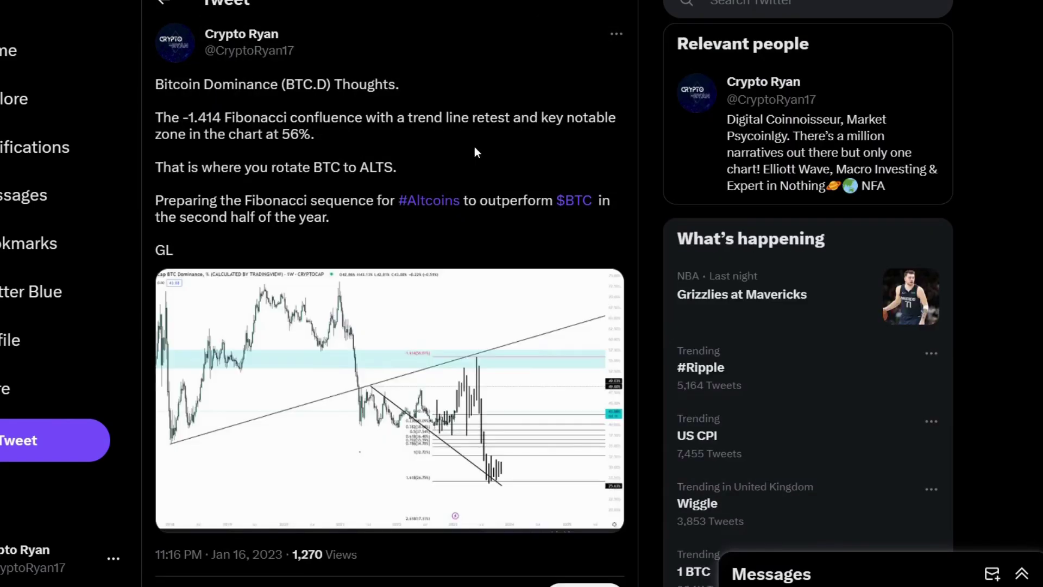
pyautogui.click(523, 359)
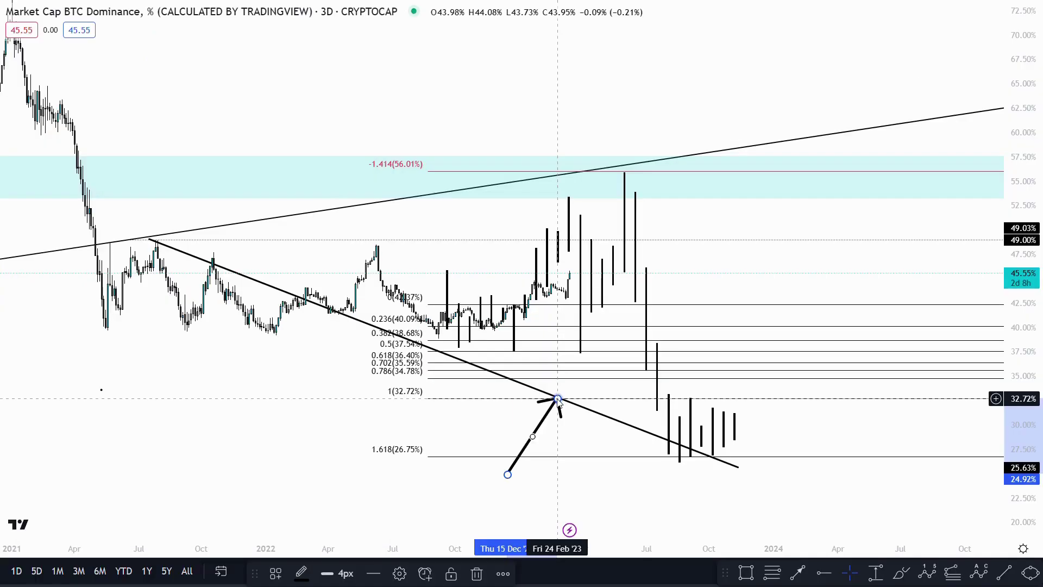
# - Reposition the black arrow's tip upward from below the 1.618 line to around 43.9%
pyautogui.moveTo(558, 400); pyautogui.dragTo(571, 285)
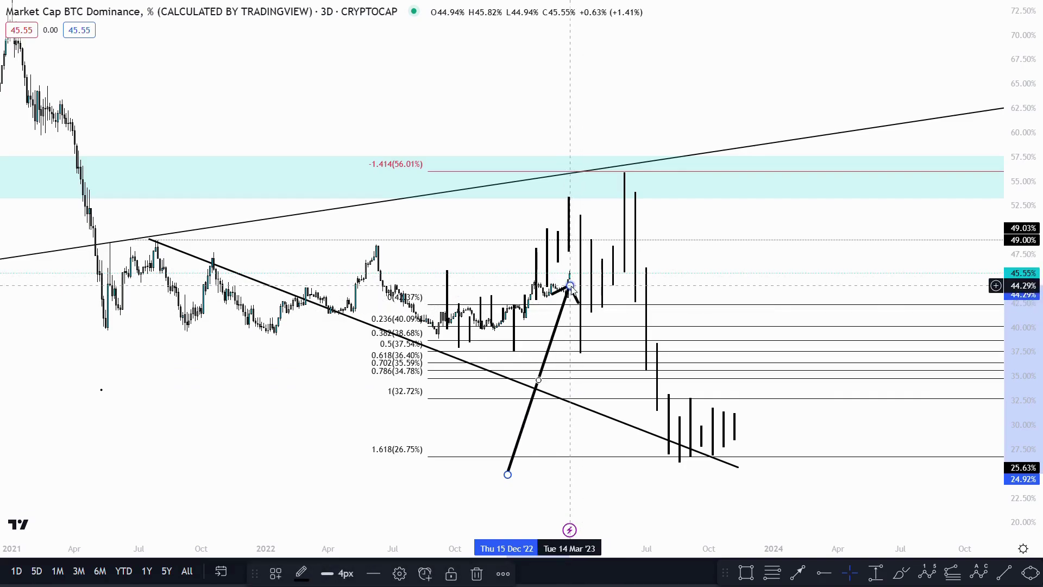
pyautogui.moveTo(570, 285)
pyautogui.mouseDown()
pyautogui.moveTo(591, 355)
pyautogui.moveTo(634, 186)
pyautogui.moveTo(686, 162)
pyautogui.moveTo(569, 218)
pyautogui.mouseUp()
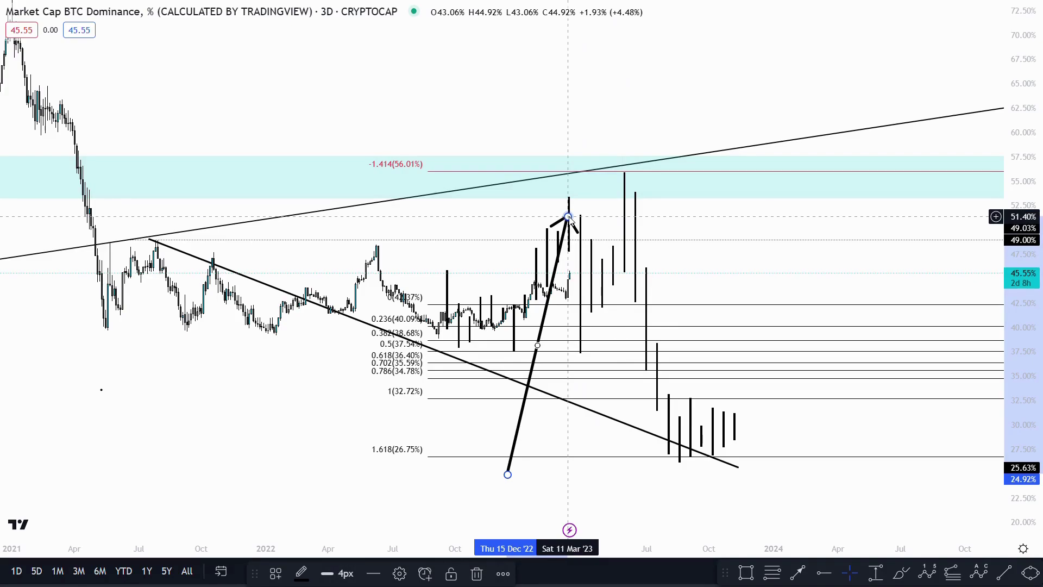
pyautogui.moveTo(568, 217)
pyautogui.mouseDown()
pyautogui.moveTo(570, 196)
pyautogui.moveTo(585, 355)
pyautogui.moveTo(630, 202)
pyautogui.moveTo(626, 182)
pyautogui.moveTo(671, 459)
pyautogui.mouseUp()
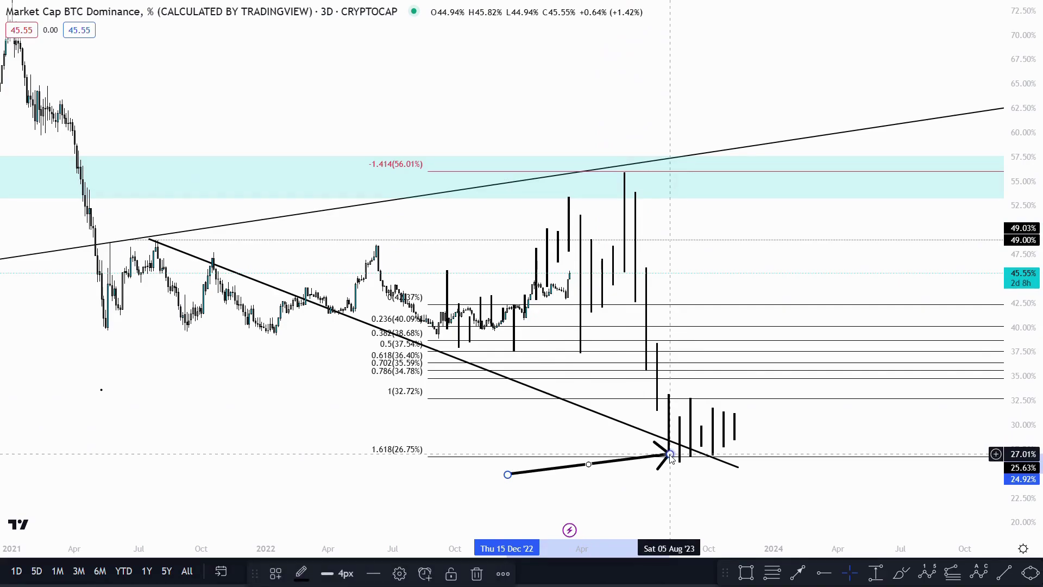
pyautogui.moveTo(671, 459); pyautogui.dragTo(597, 291)
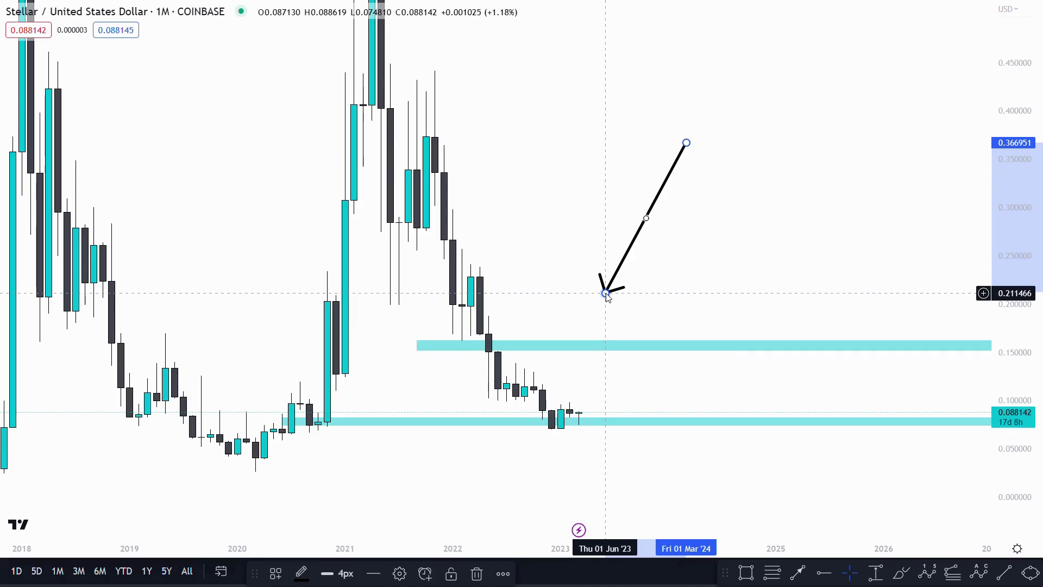
# - Point the black arrow's tip down onto the upper cyan zone near 0.15, then deselect it
pyautogui.moveTo(607, 296)
pyautogui.mouseDown()
pyautogui.moveTo(488, 341)
pyautogui.moveTo(553, 331)
pyautogui.mouseUp()
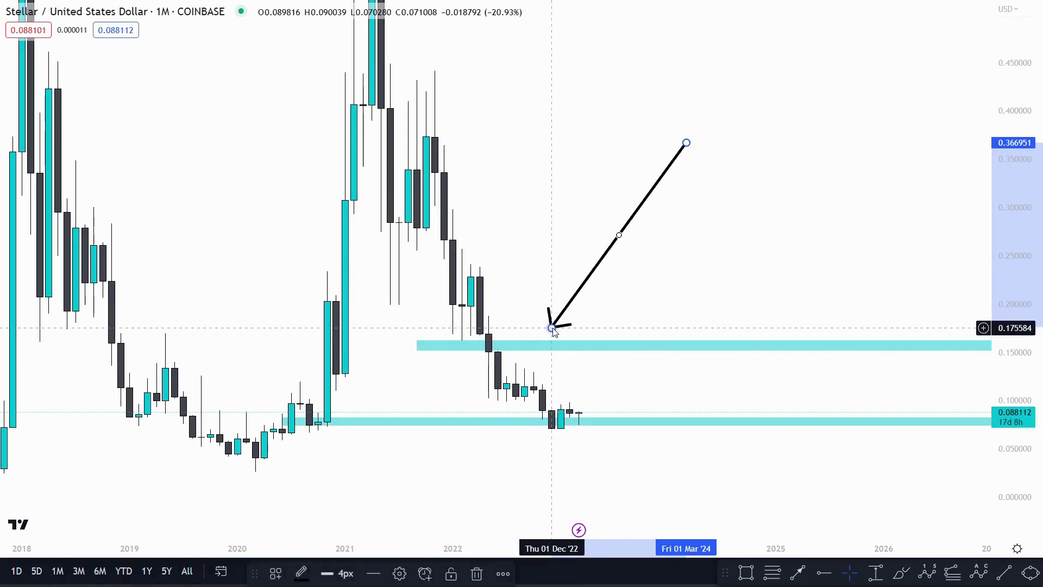
pyautogui.moveTo(659, 299); pyautogui.dragTo(670, 280)
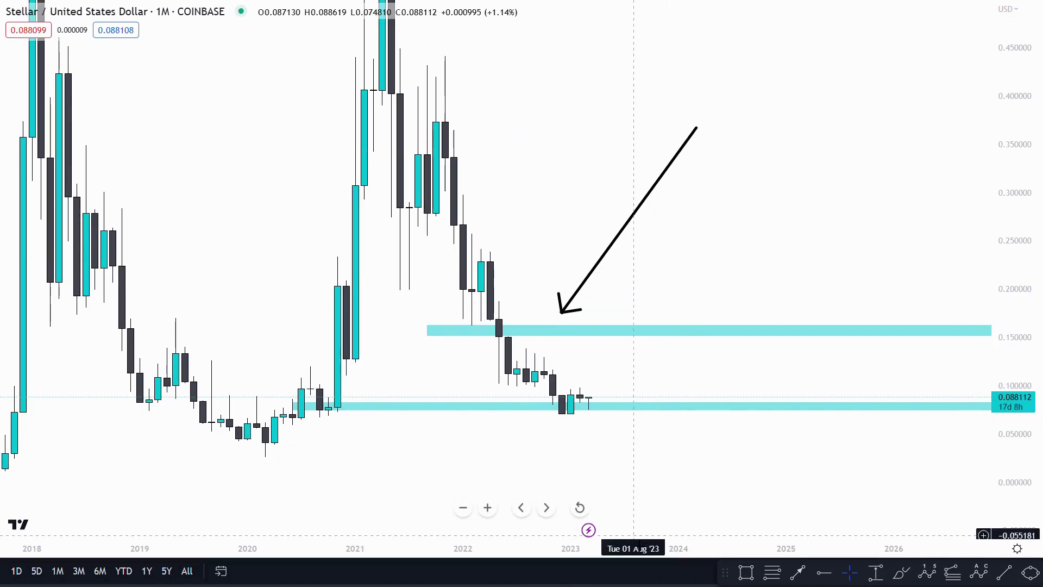
pyautogui.click(558, 312)
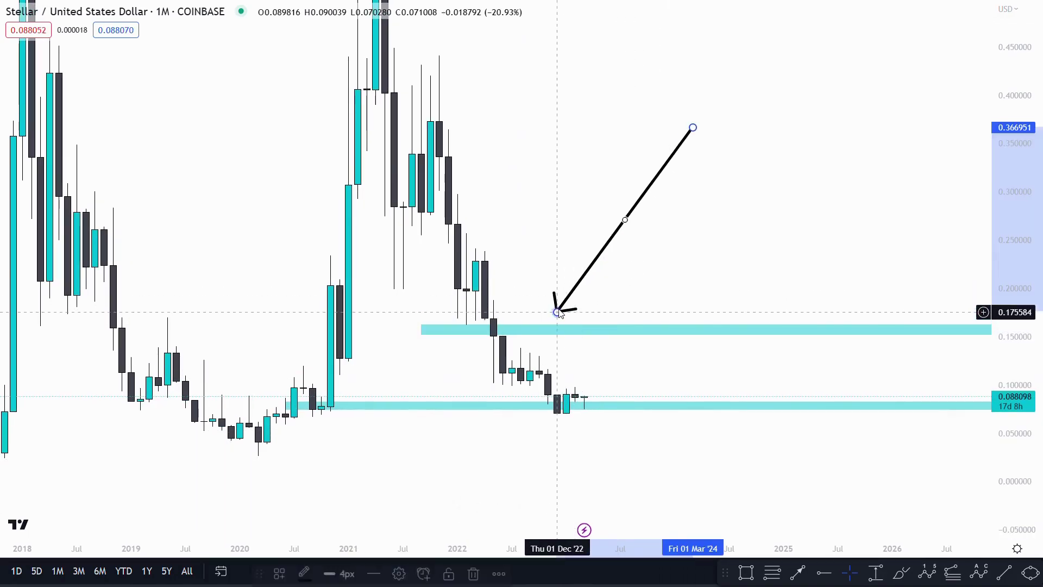
pyautogui.moveTo(559, 313)
pyautogui.mouseDown()
pyautogui.moveTo(560, 409)
pyautogui.moveTo(337, 414)
pyautogui.moveTo(530, 392)
pyautogui.moveTo(591, 412)
pyautogui.moveTo(595, 395)
pyautogui.moveTo(571, 395)
pyautogui.moveTo(589, 339)
pyautogui.mouseUp()
pyautogui.click(654, 379)
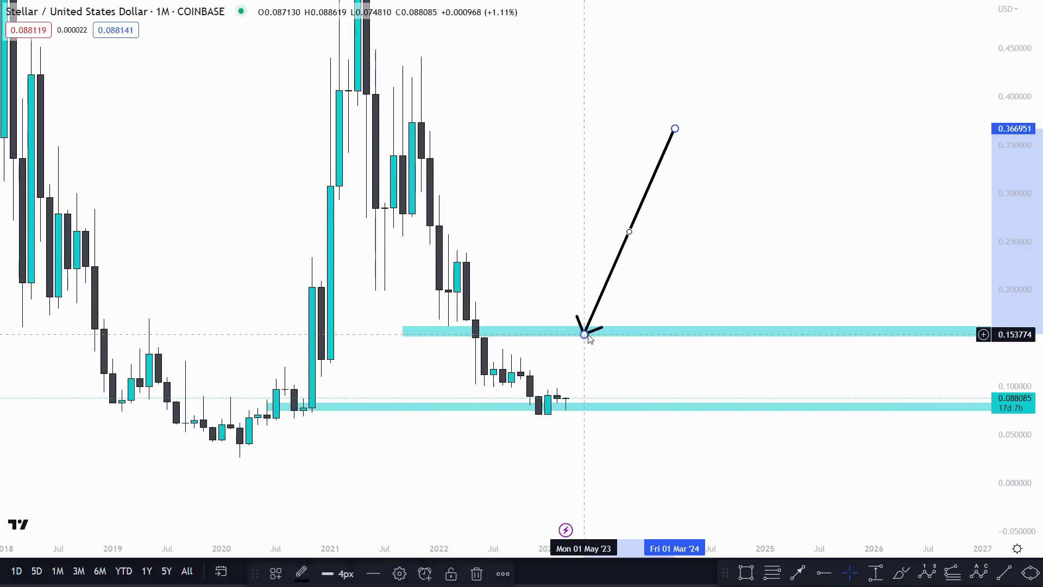
pyautogui.moveTo(690, 305); pyautogui.dragTo(735, 294)
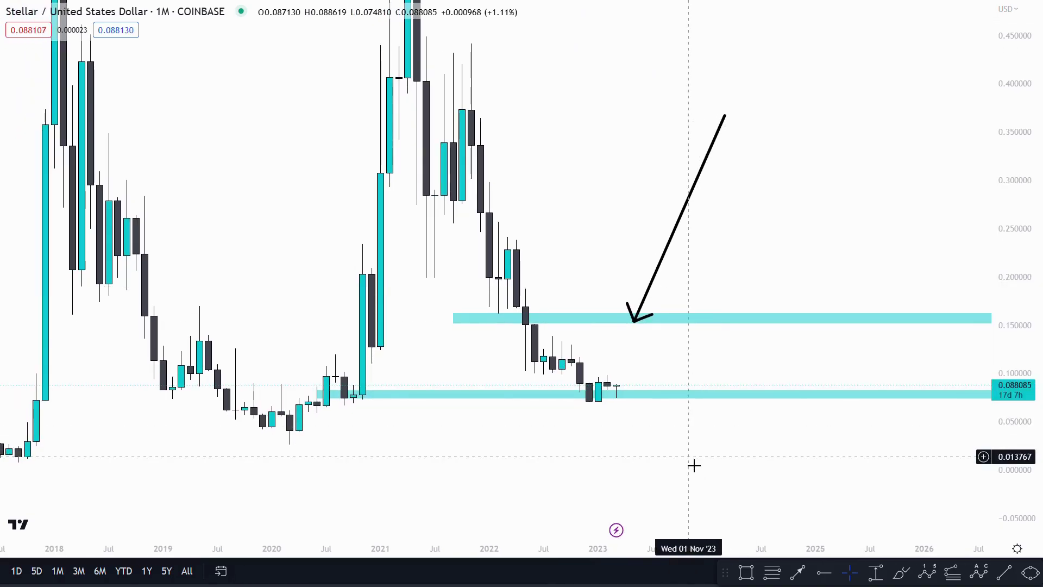
pyautogui.moveTo(652, 471); pyautogui.dragTo(666, 466)
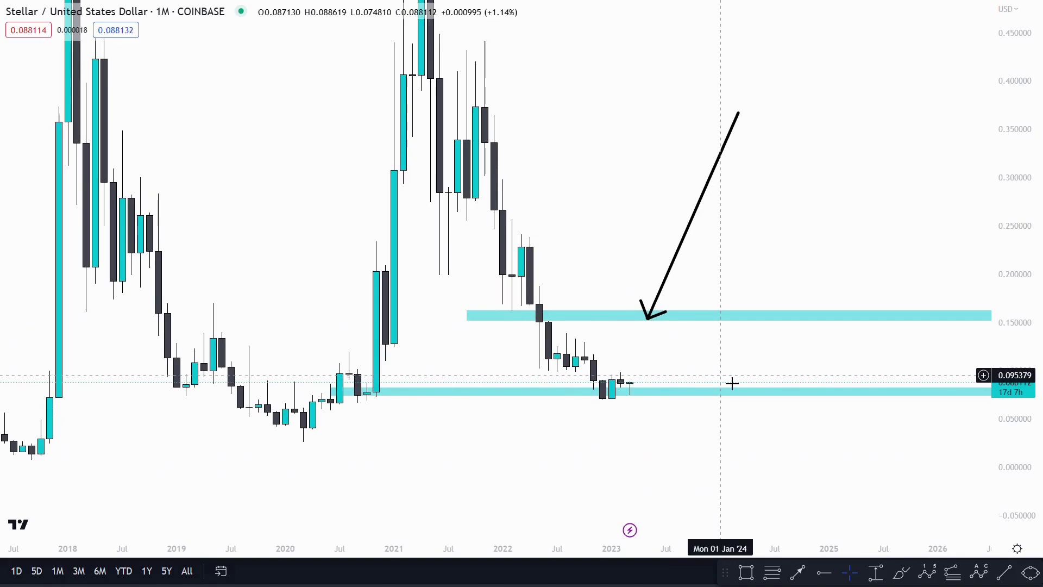
pyautogui.moveTo(704, 373); pyautogui.dragTo(713, 382)
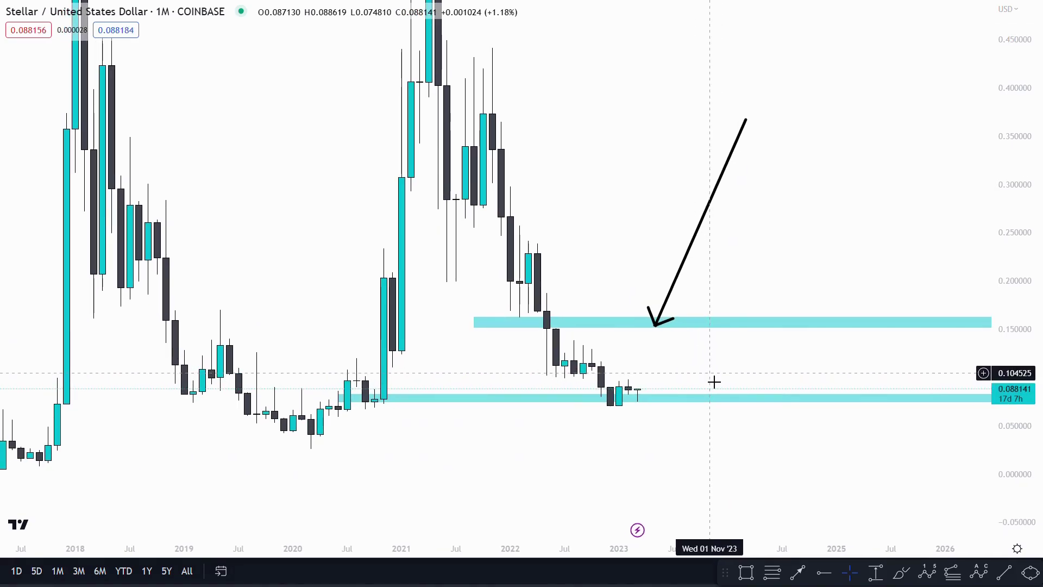
pyautogui.moveTo(727, 292); pyautogui.dragTo(780, 293)
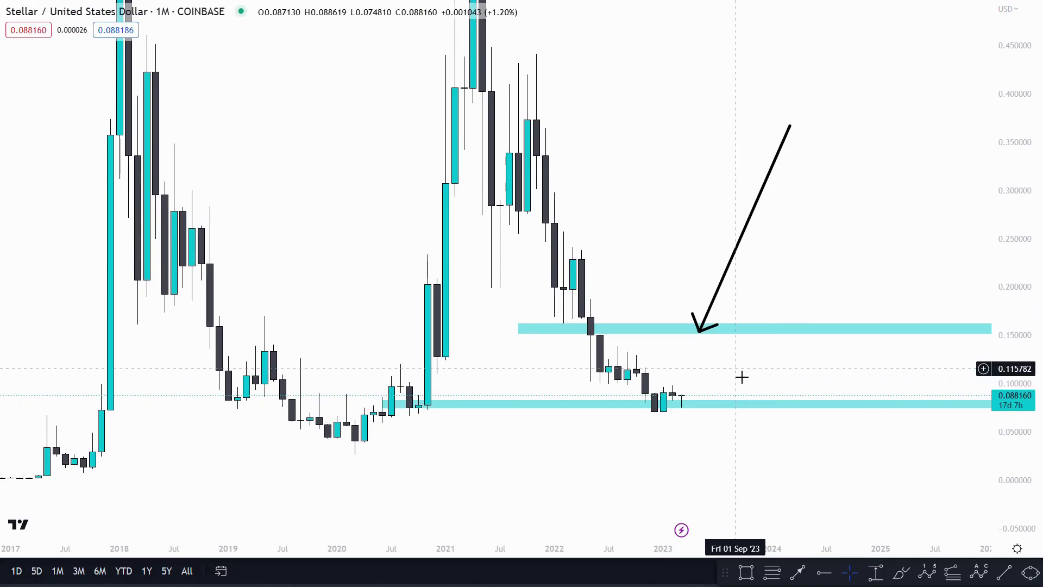
pyautogui.moveTo(748, 375); pyautogui.dragTo(753, 376)
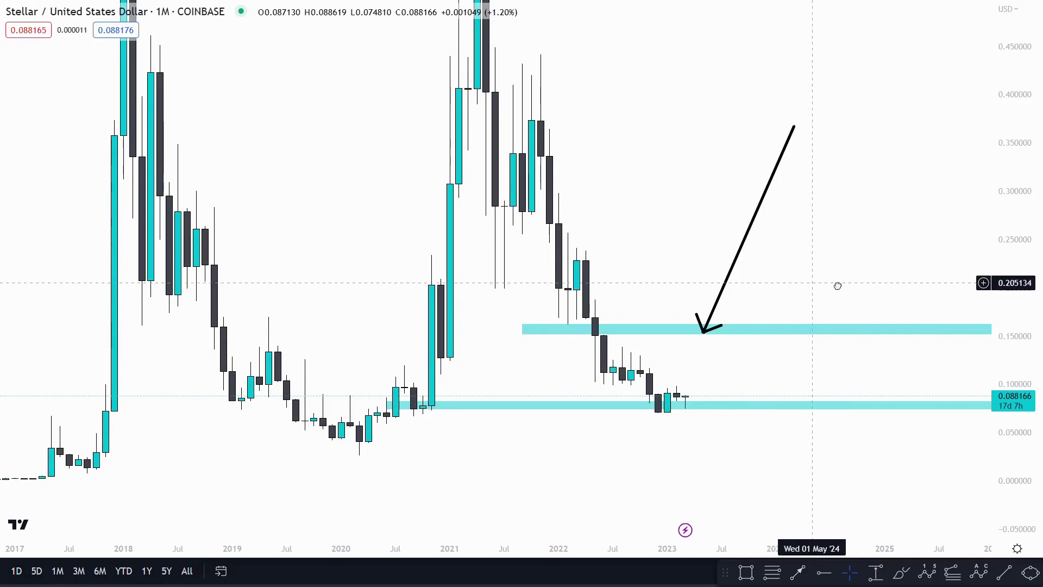
pyautogui.moveTo(837, 284); pyautogui.dragTo(874, 278)
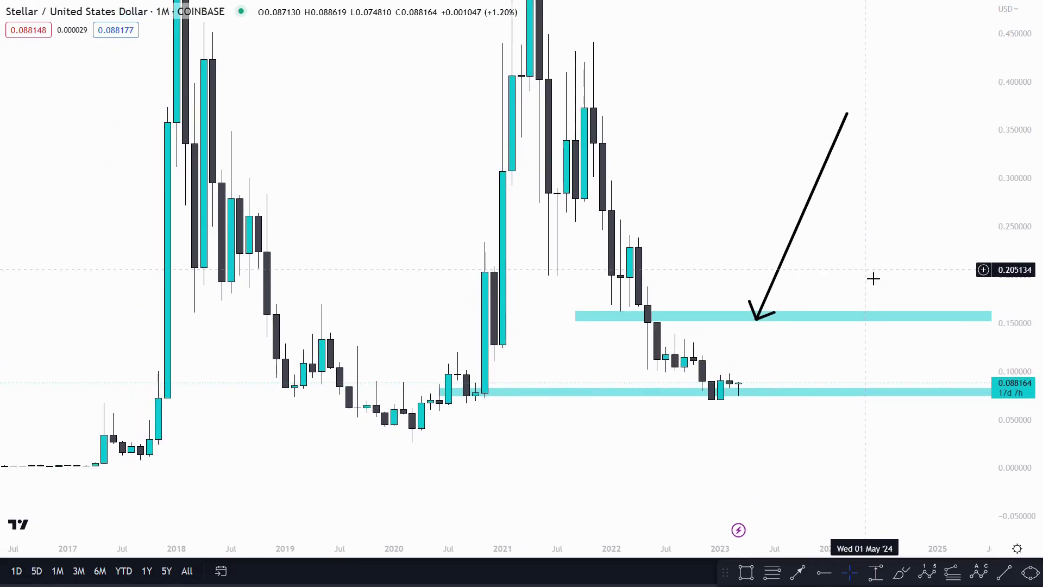